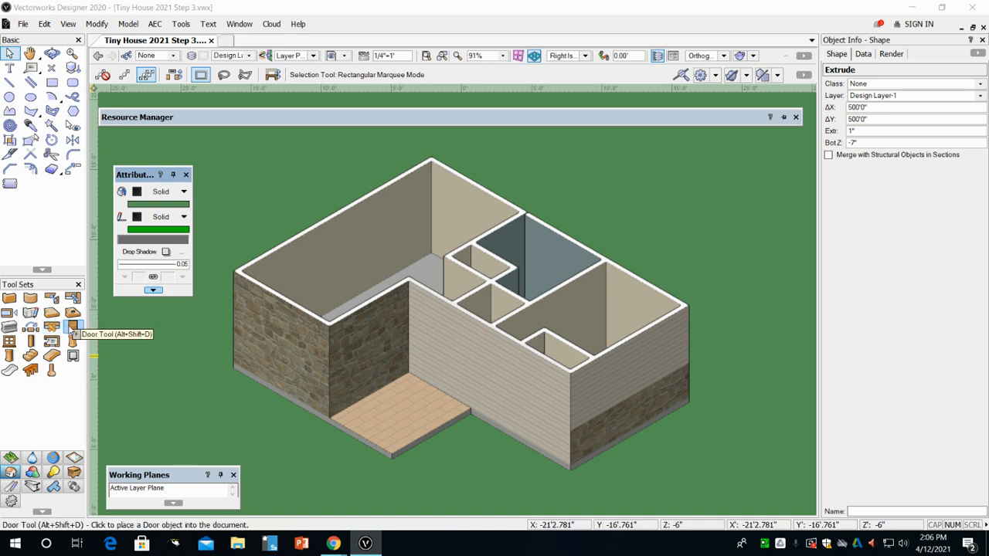
Switch the tiny house to Top/Plan view and start the Door tool in Offset Insertion Mode
click(74, 328)
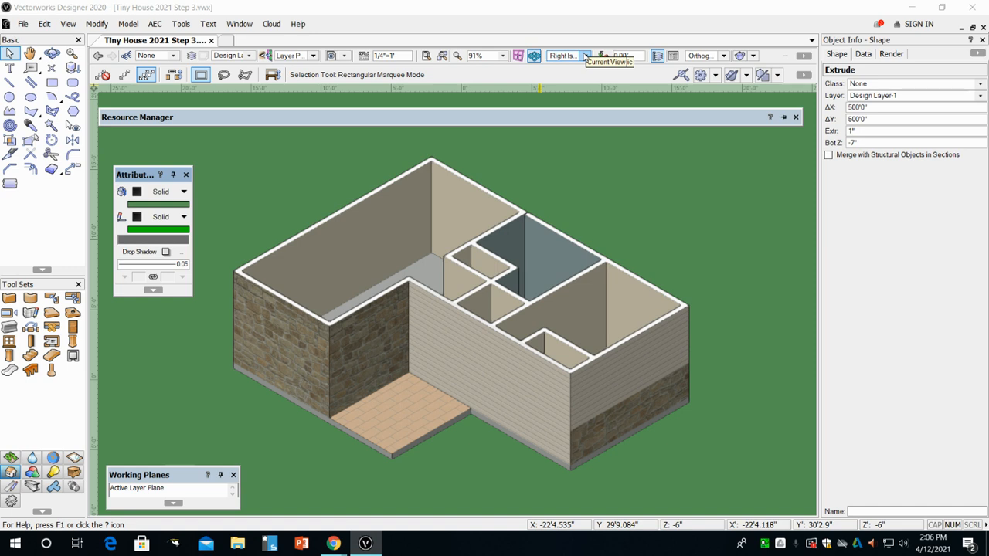
click(585, 56)
click(584, 68)
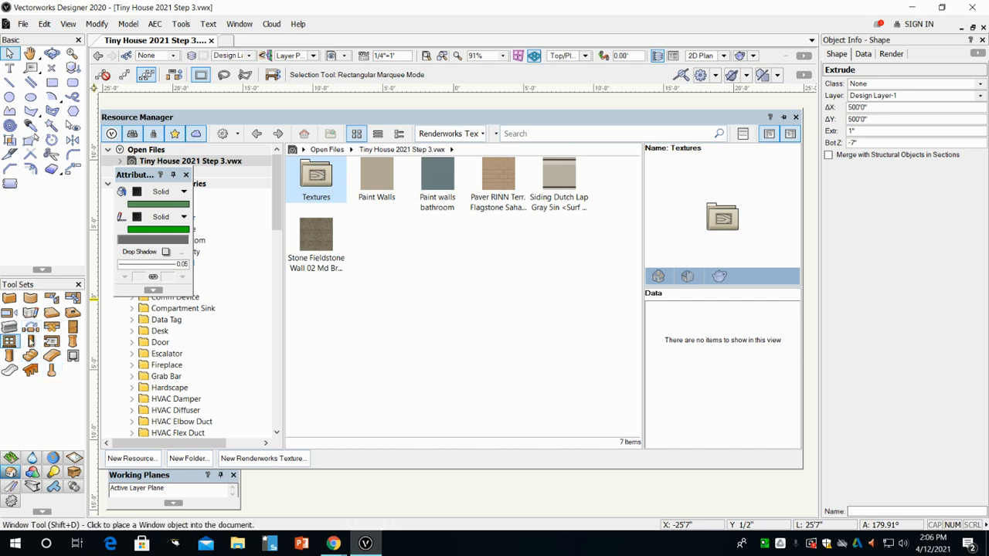
click(72, 328)
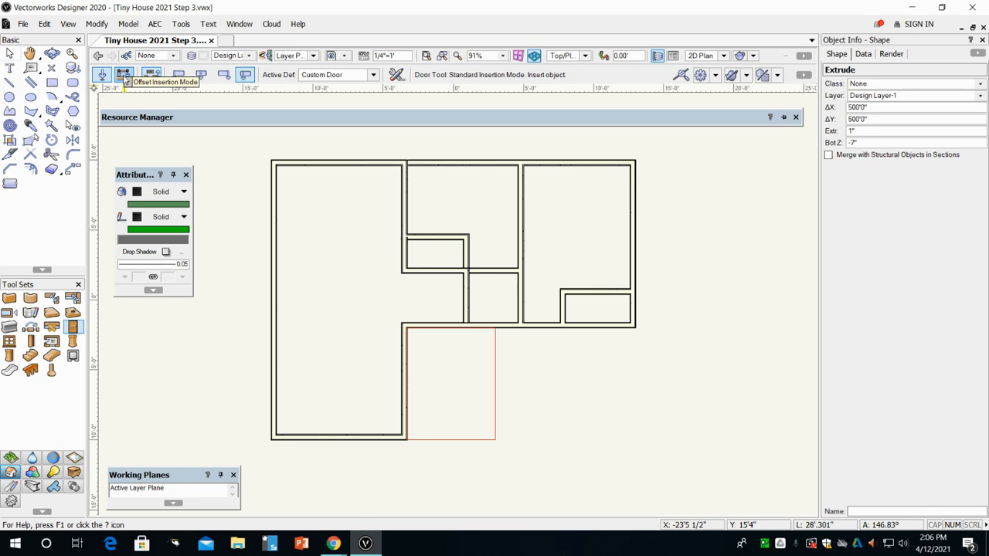
click(124, 75)
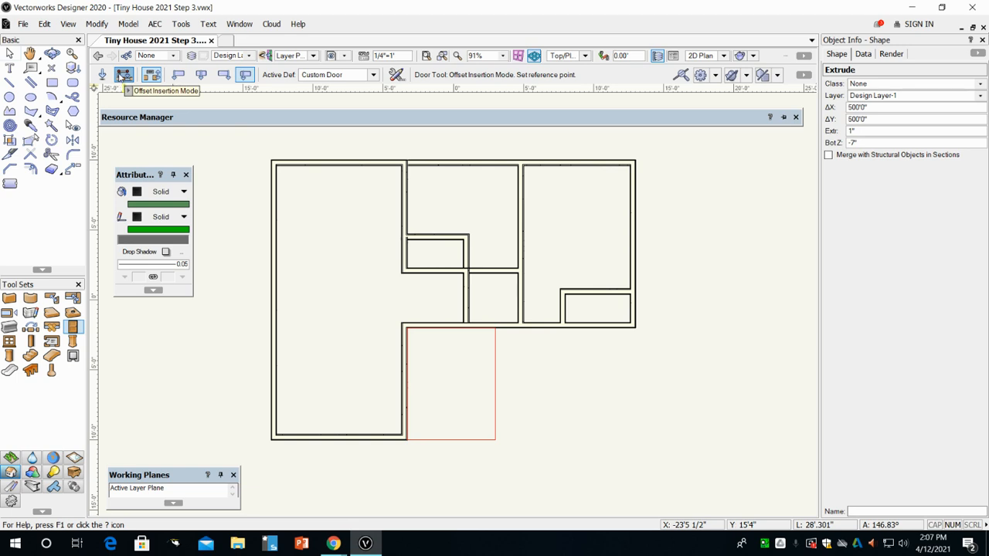
Configure the door preferences to include exterior and interior trim and to use the wall depth for the jamb
click(401, 81)
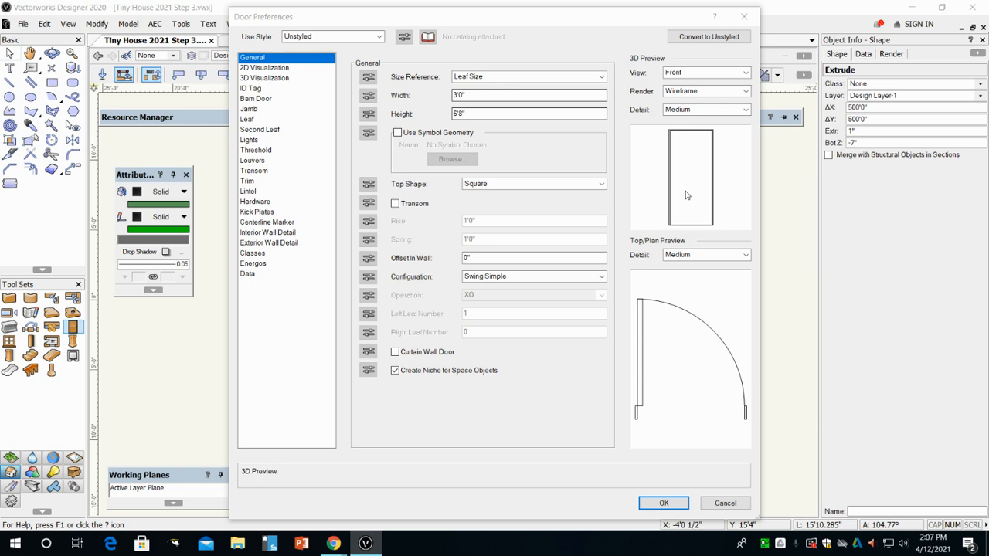
click(246, 181)
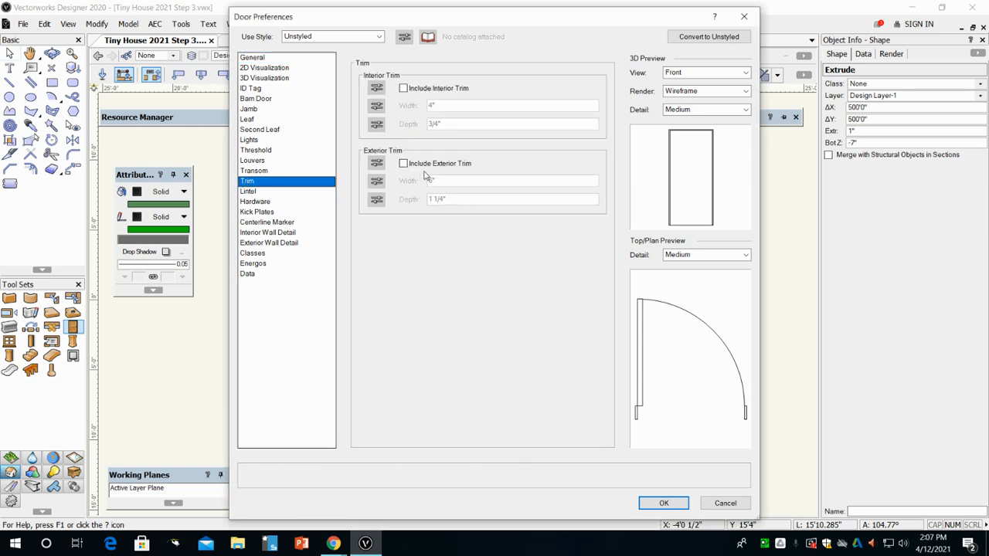
click(403, 163)
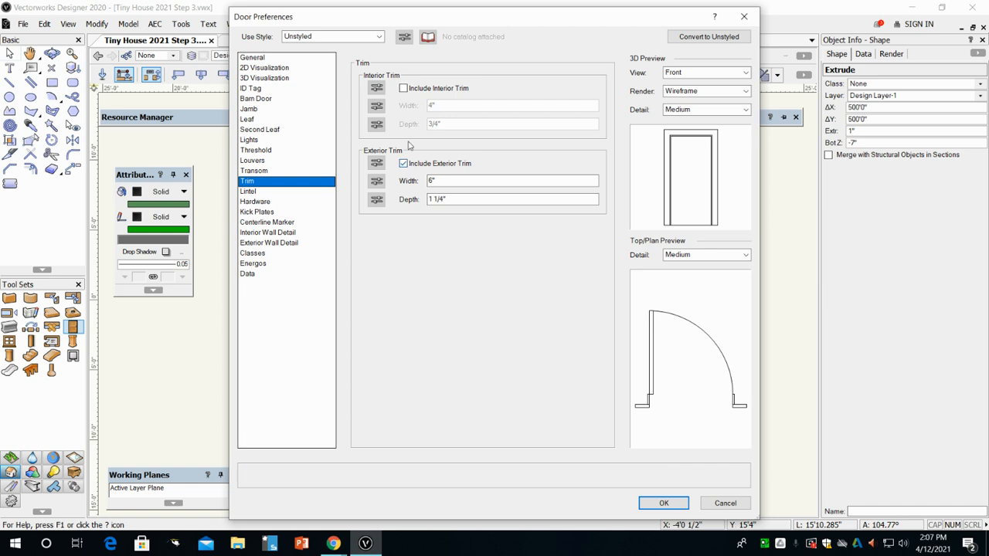
click(403, 89)
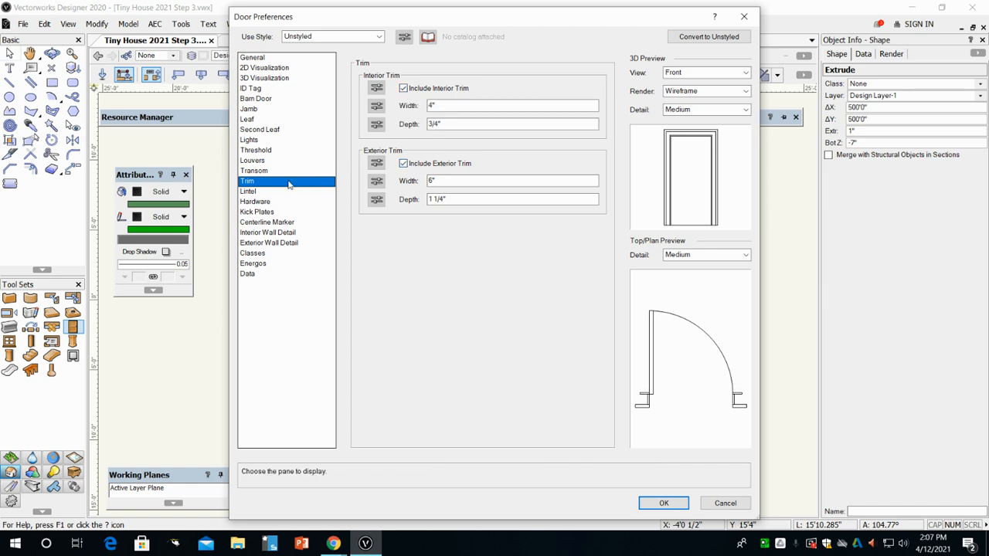
click(249, 109)
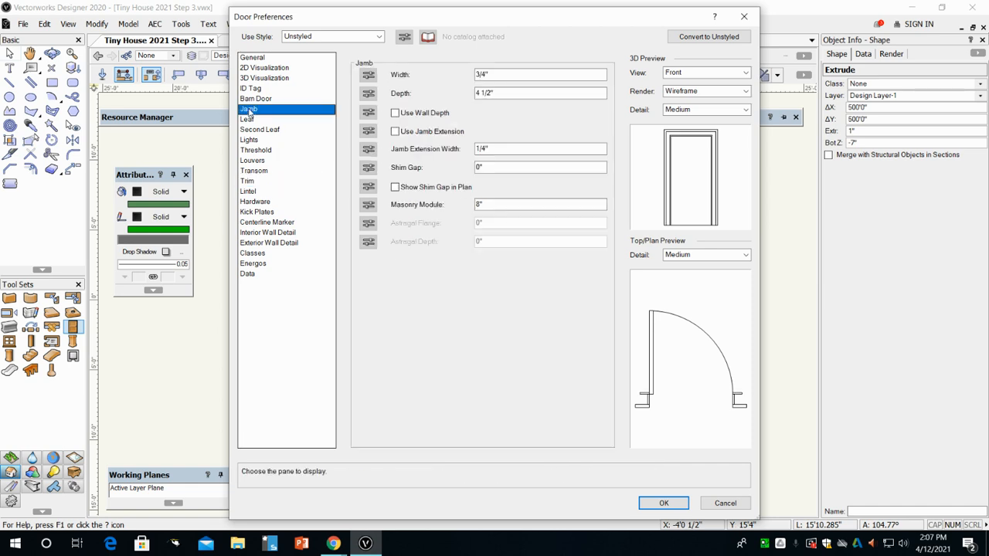
click(396, 114)
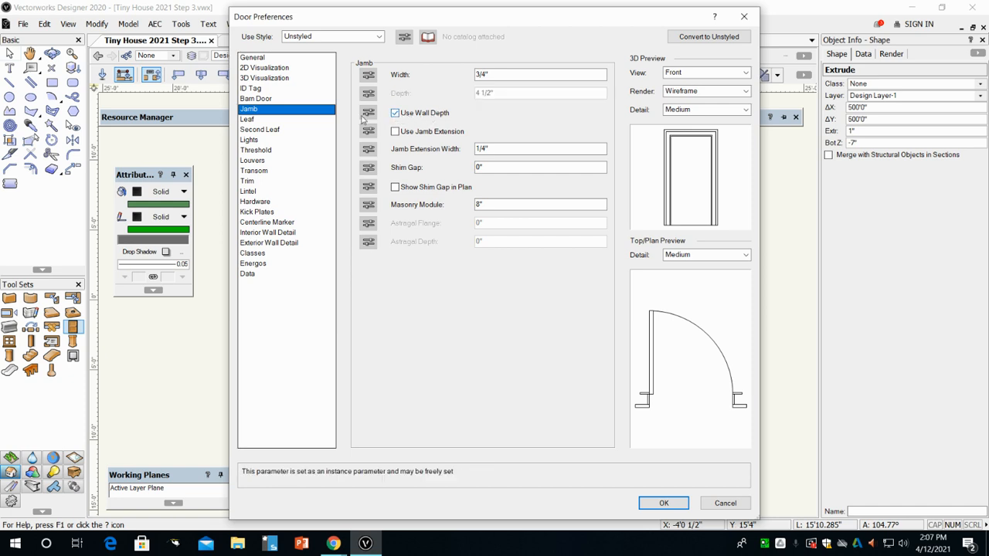
click(262, 58)
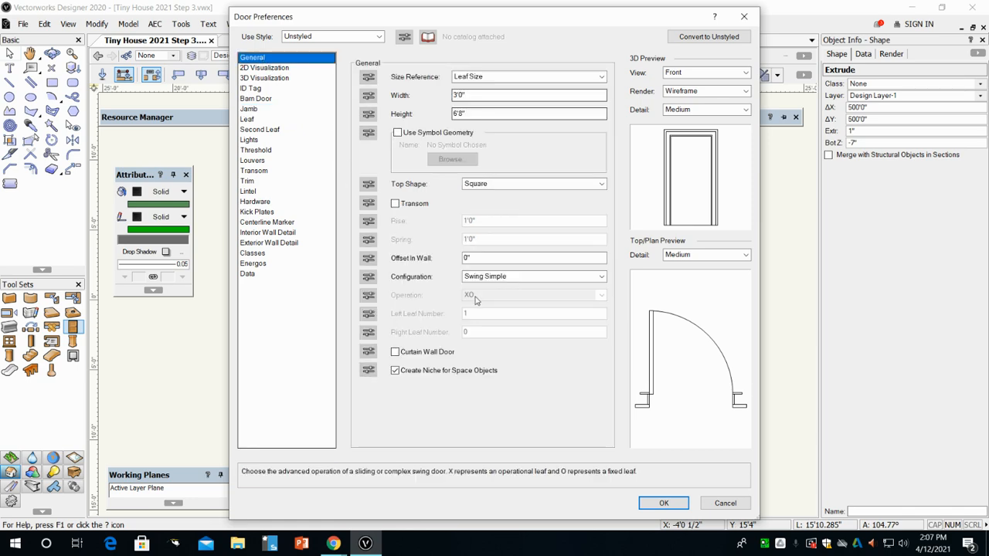
click(661, 502)
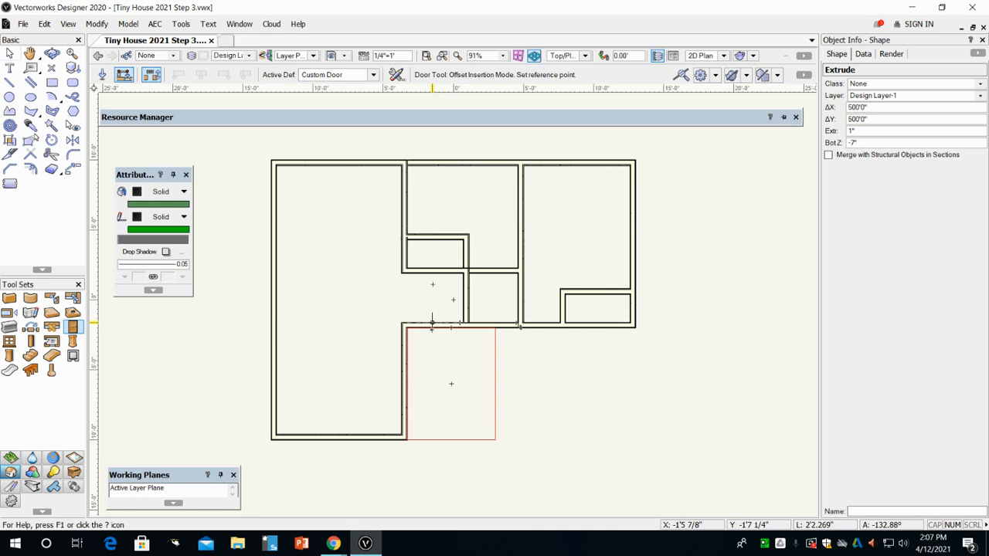
Insert the entry door in the wall above the patio, swinging inward, with its insertion point offset 2' from the closet wall corner
scroll(442, 354, up, 5)
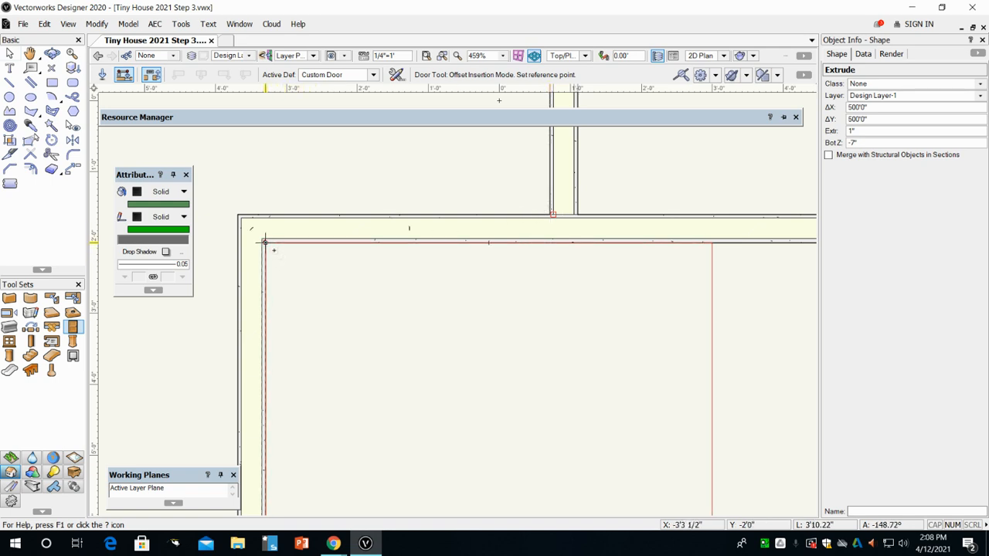
click(550, 214)
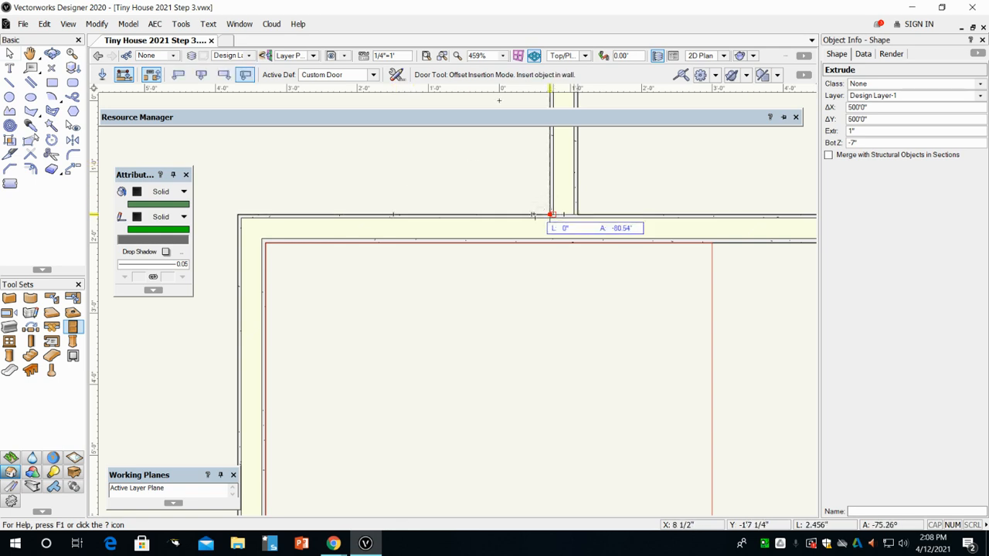
click(424, 227)
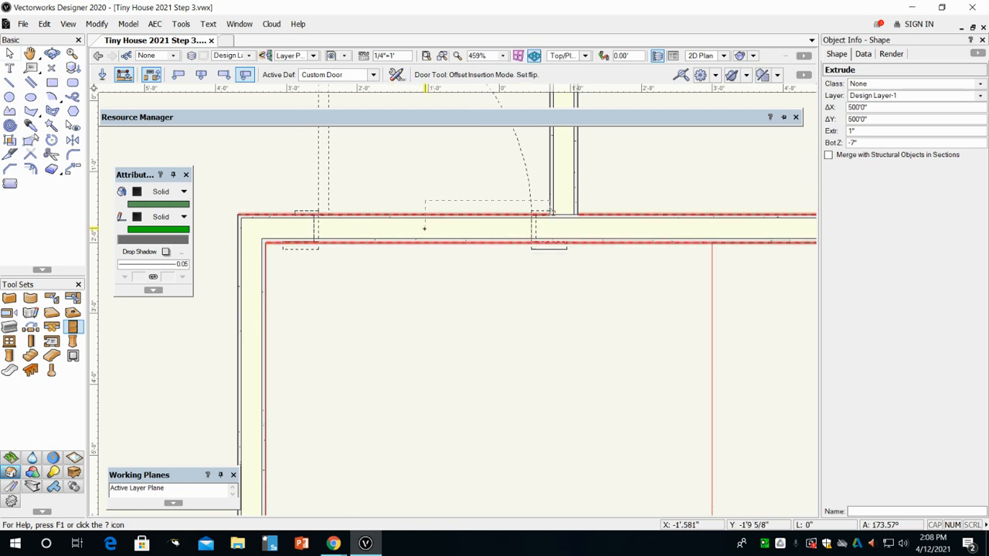
click(421, 174)
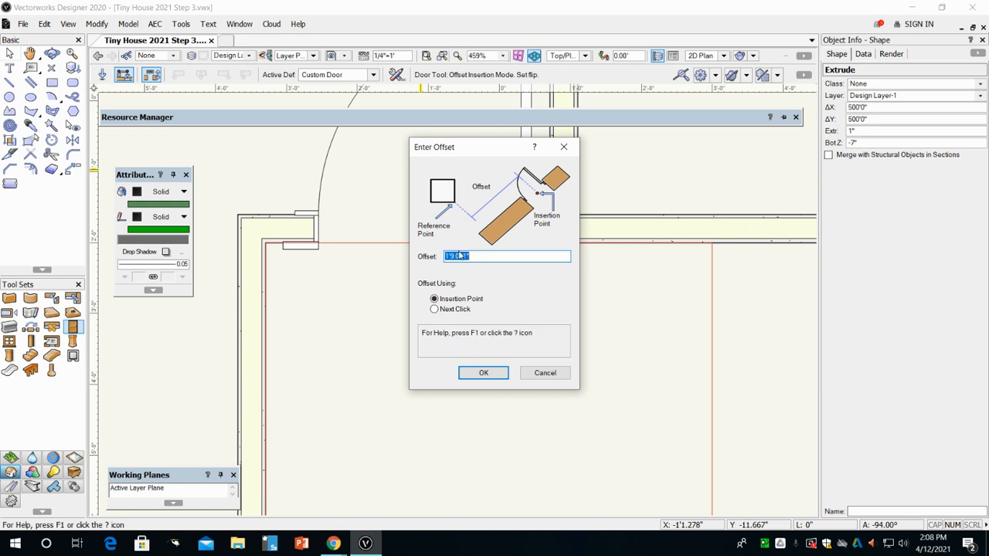
drag(501, 153, 480, 291)
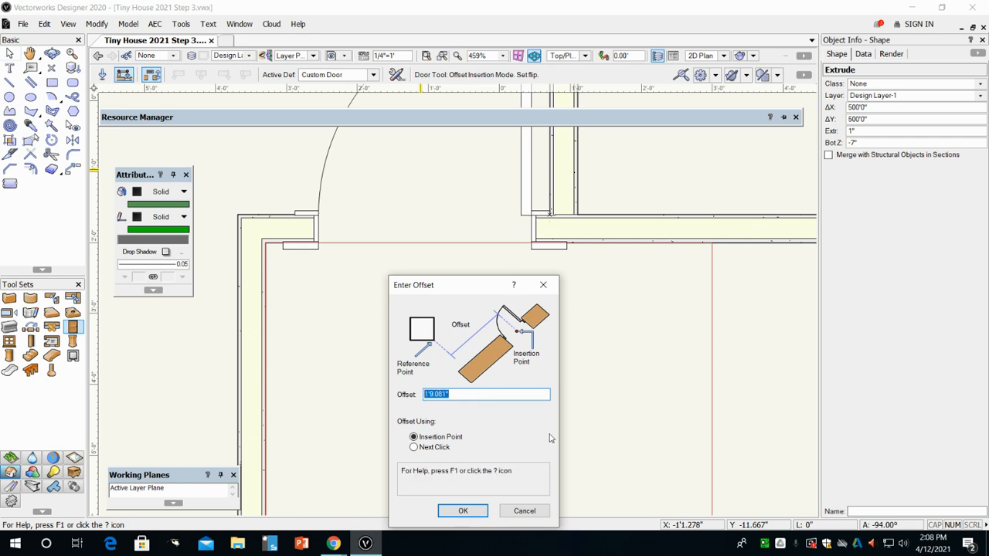
text(2)
click(471, 512)
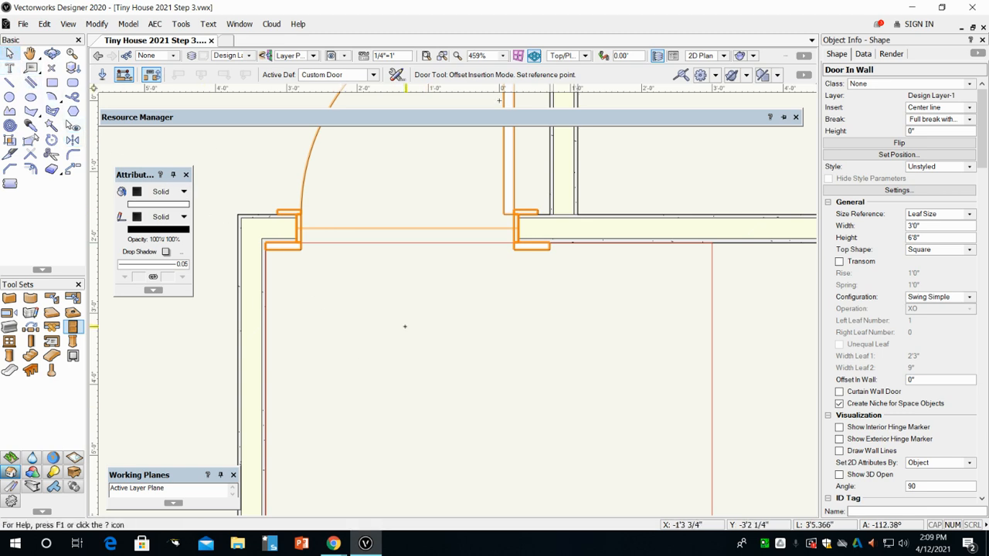
click(9, 53)
click(349, 294)
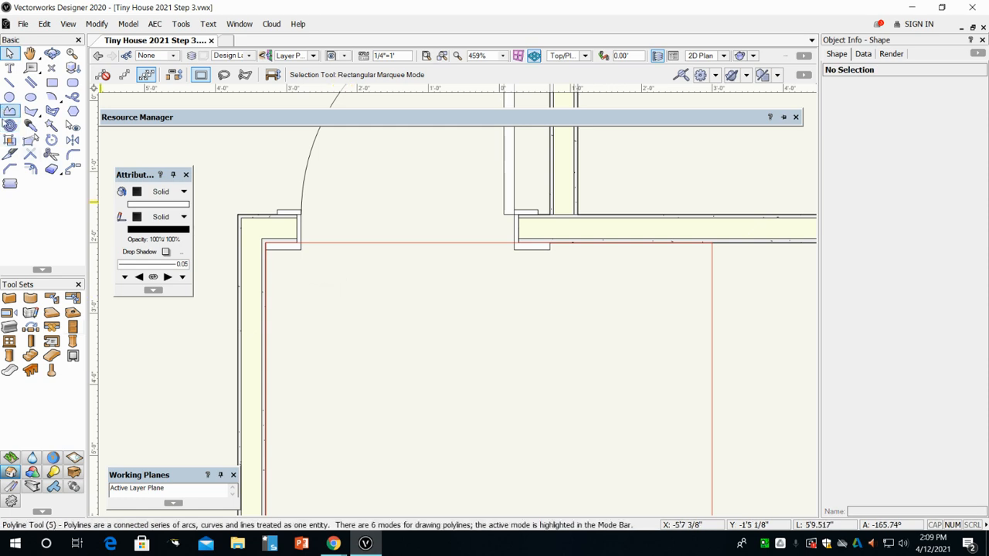
Measure the distance from the closet wall corner to the near edge of the entry door opening with the Line tool
click(10, 82)
scroll(564, 228, up, 3)
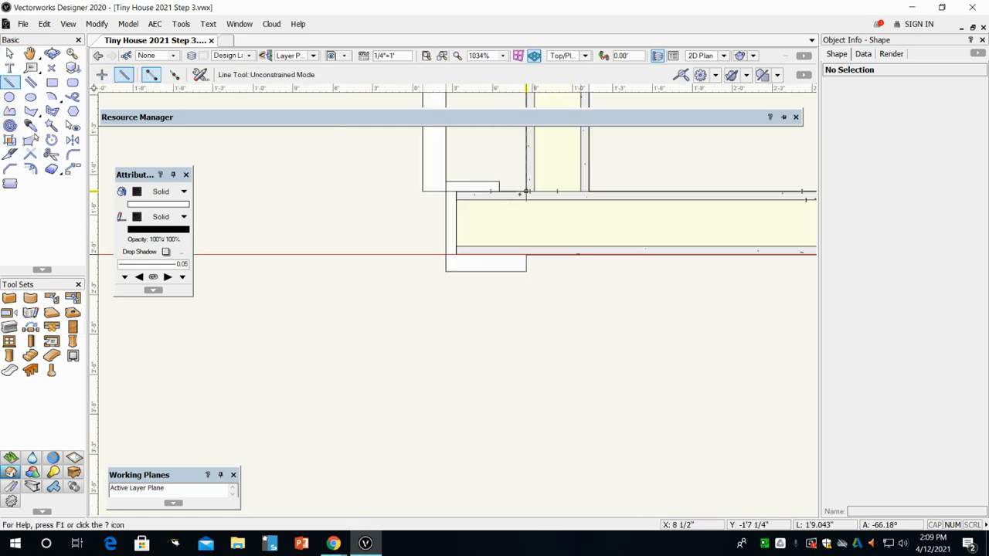
click(525, 191)
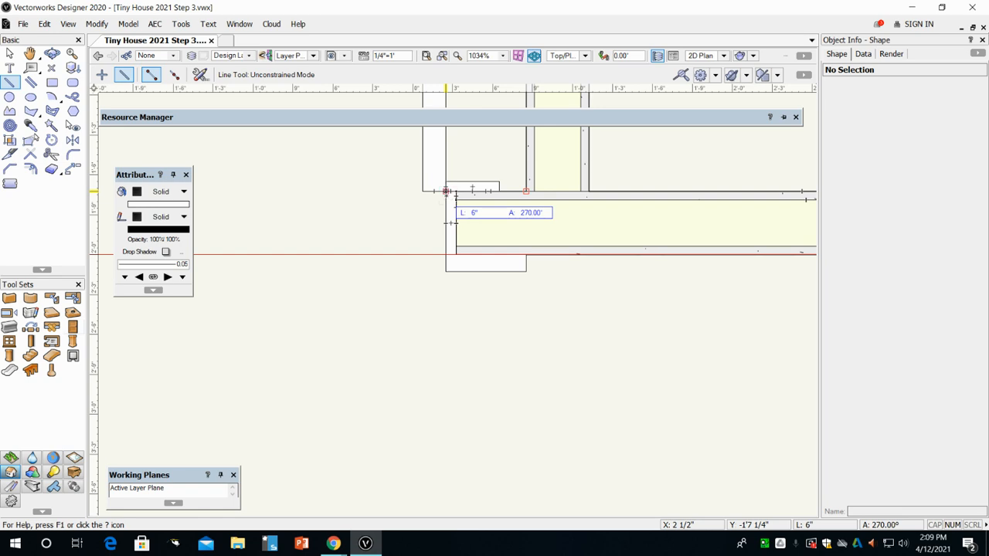
key(x)
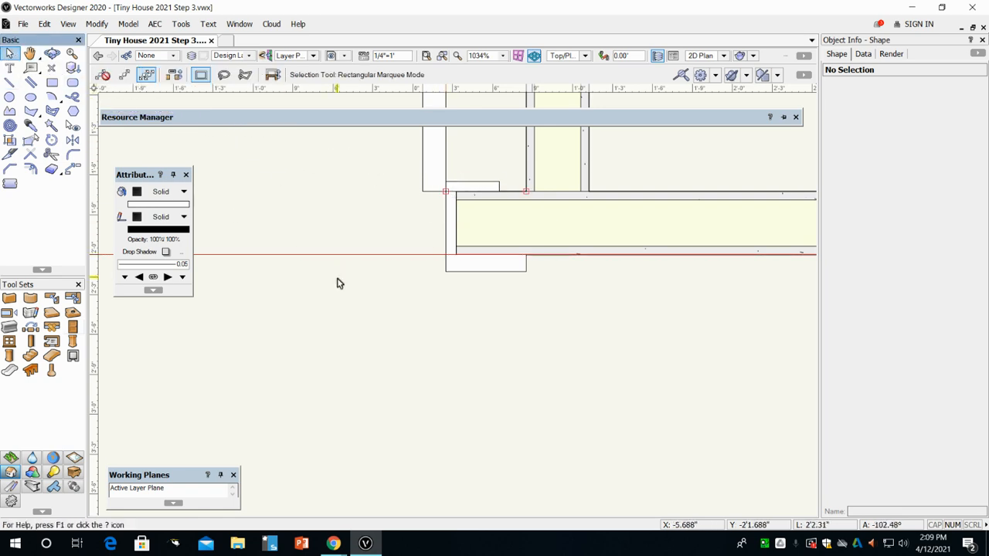
Measure the distance from the exterior wall corner at the patio to the opposite edge of the door opening
scroll(338, 279, down, 2)
middle_drag(305, 321, 479, 364)
scroll(334, 353, up, 2)
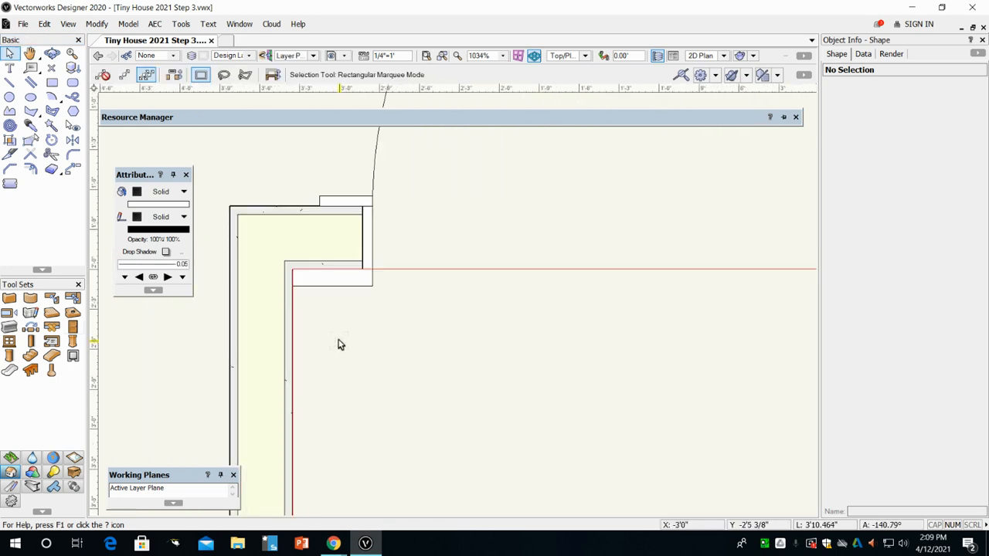
click(10, 82)
scroll(350, 257, up, 2)
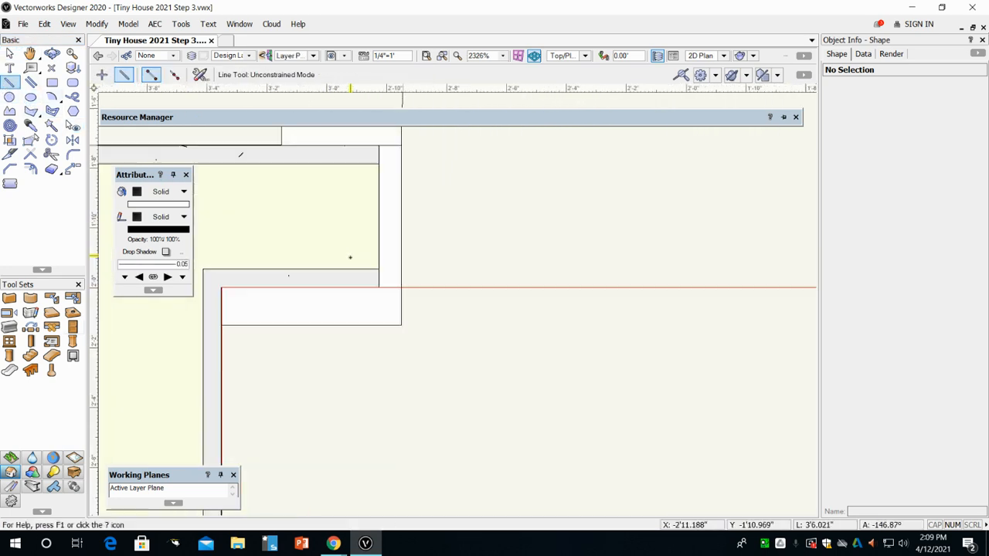
click(222, 288)
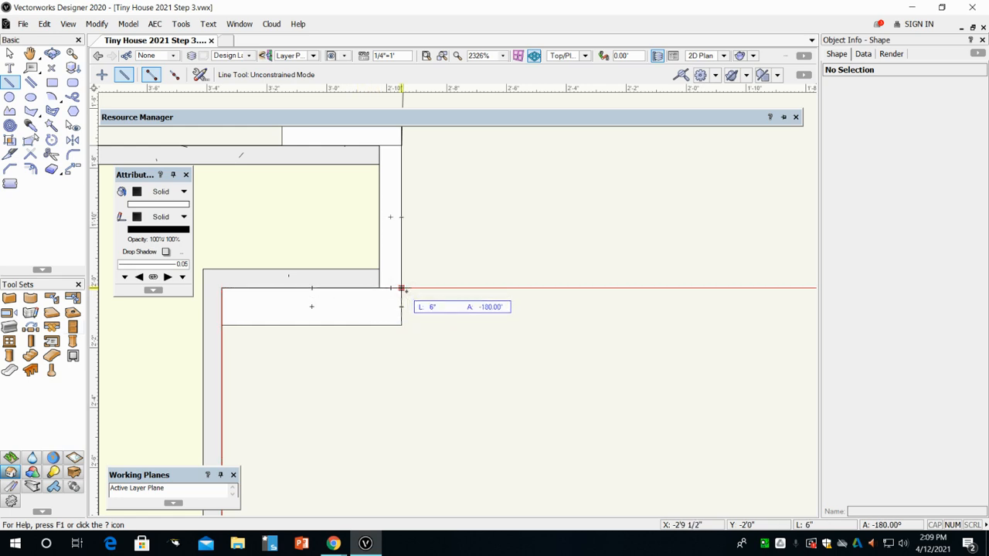
scroll(405, 324, down, 3)
scroll(446, 365, down, 2)
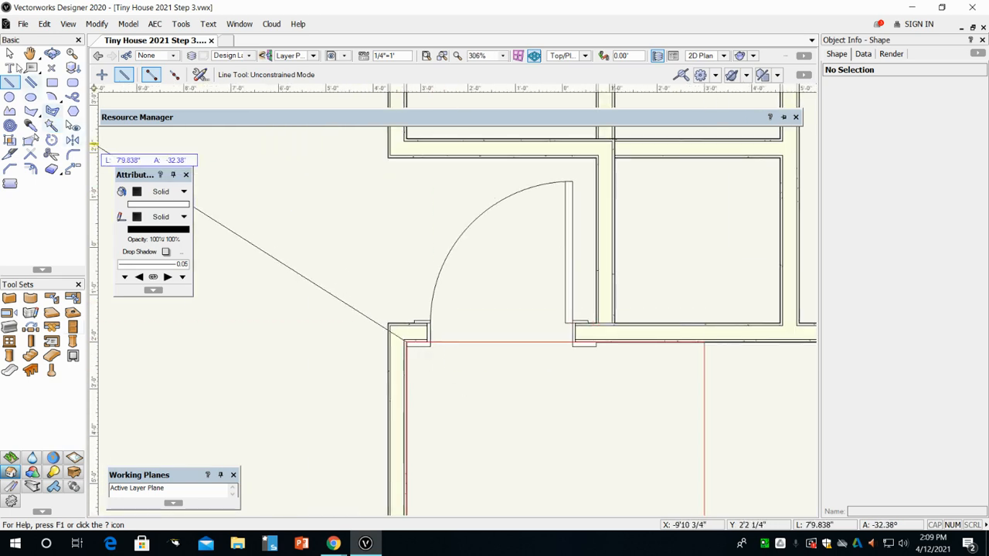
click(10, 53)
Flip the entry door through all four swing orientations, ending on its original inward swing
scroll(565, 391, down, 1)
middle_drag(556, 397, 461, 393)
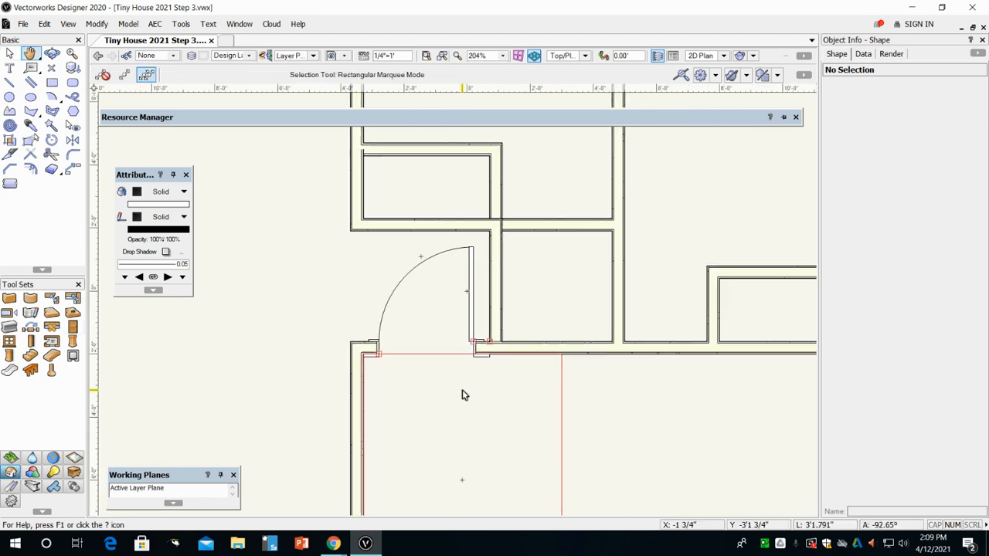
click(469, 295)
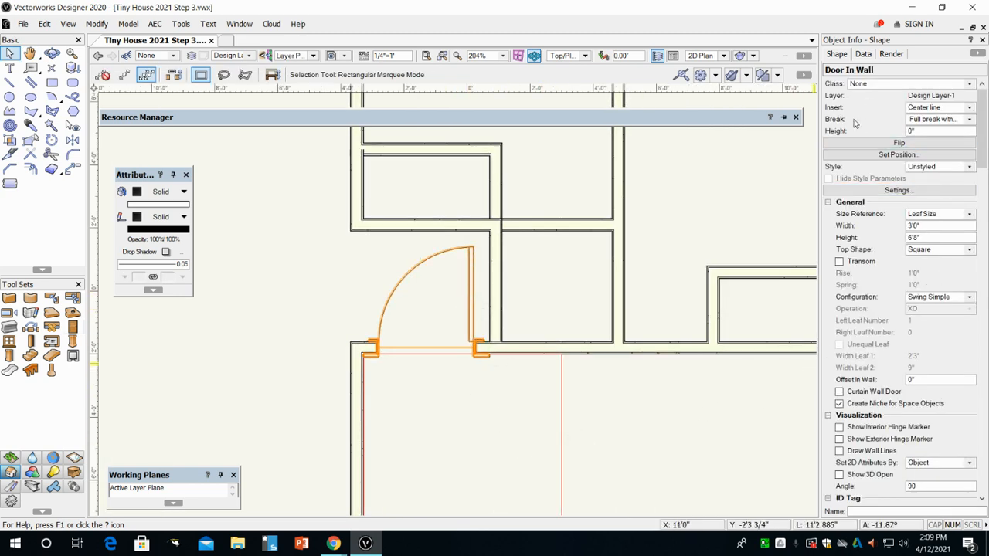
click(892, 146)
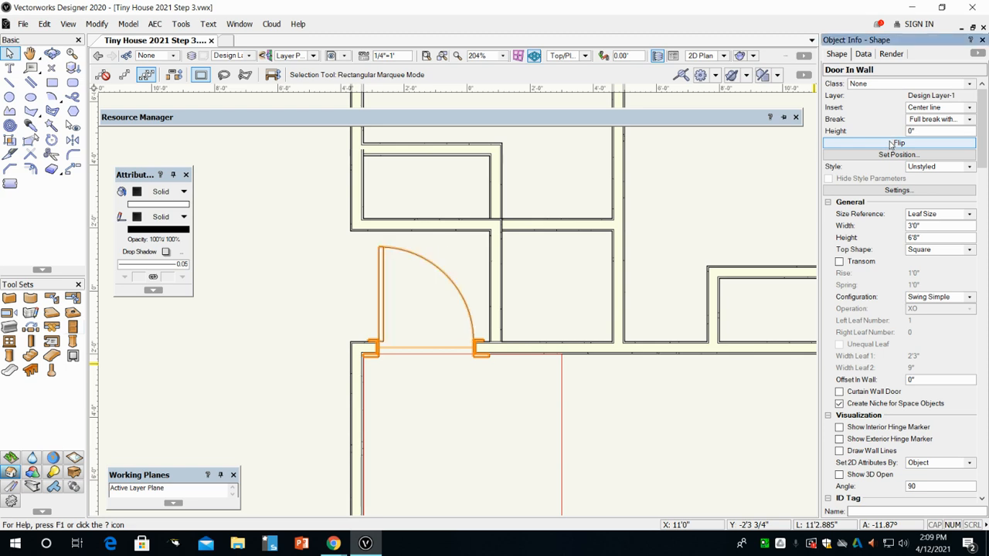
click(892, 145)
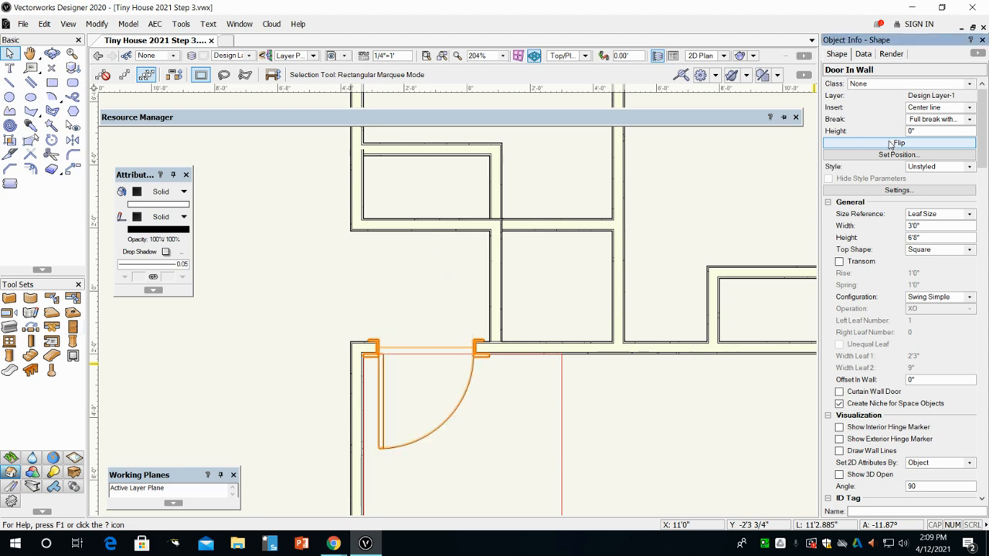
click(890, 145)
click(890, 144)
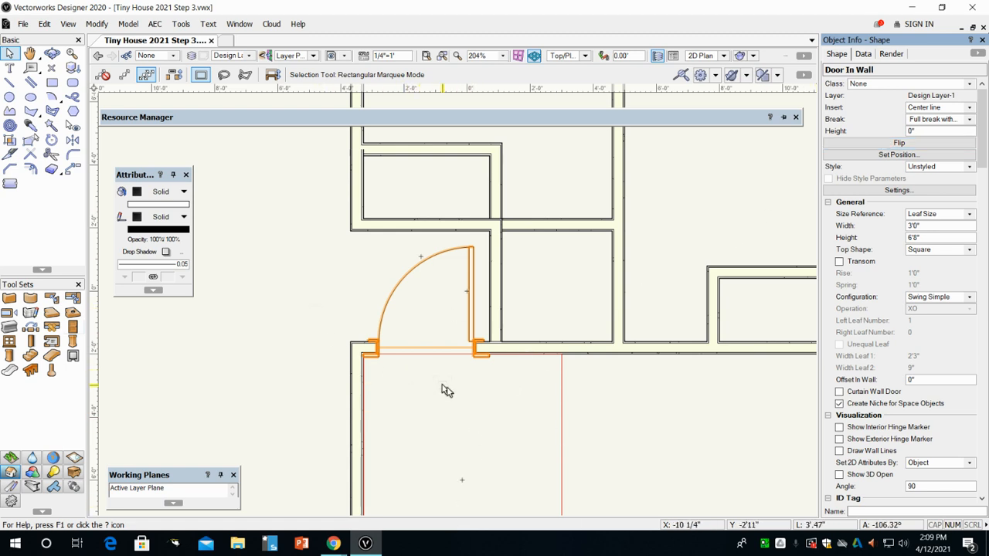
middle_drag(465, 407, 412, 399)
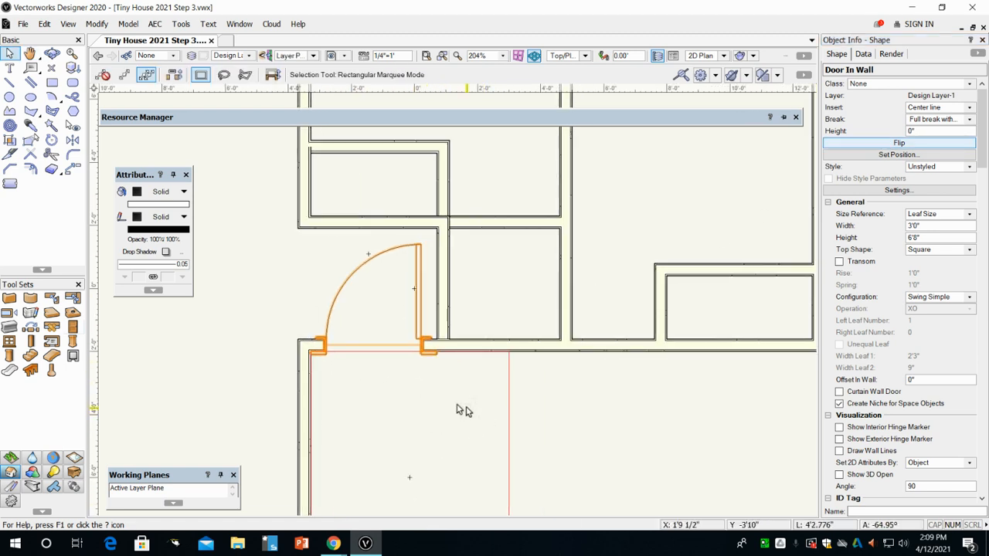
scroll(417, 374, up, 3)
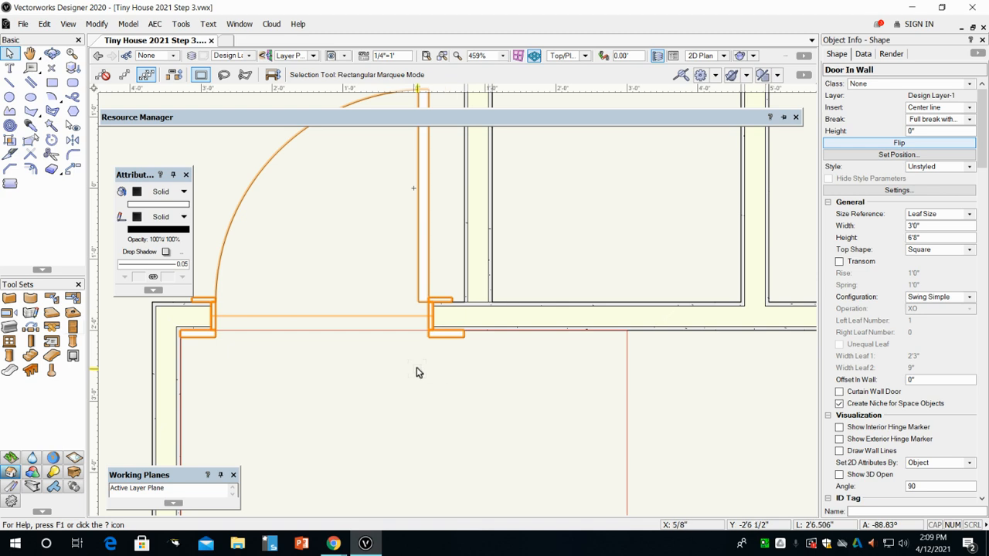
click(417, 373)
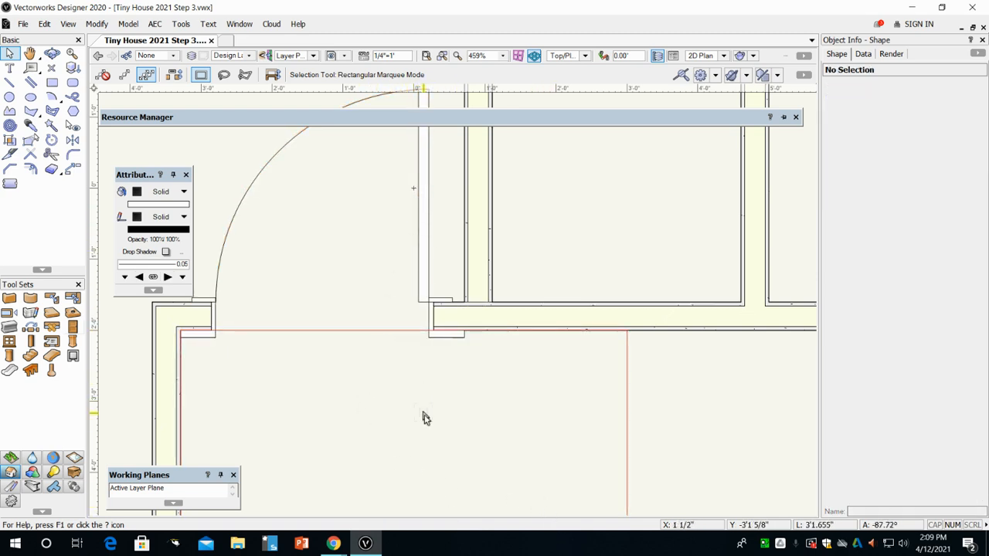
scroll(472, 410, down, 3)
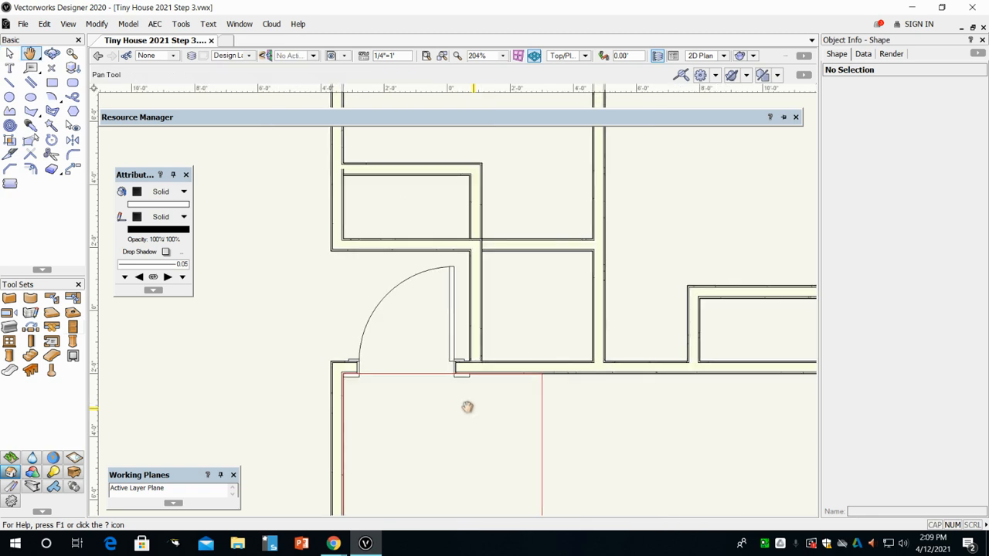
Review the entry door's general, ID tag, jamb, leaf, threshold and trim settings, toggling its Use Wall Depth option off and on
middle_drag(468, 406, 419, 353)
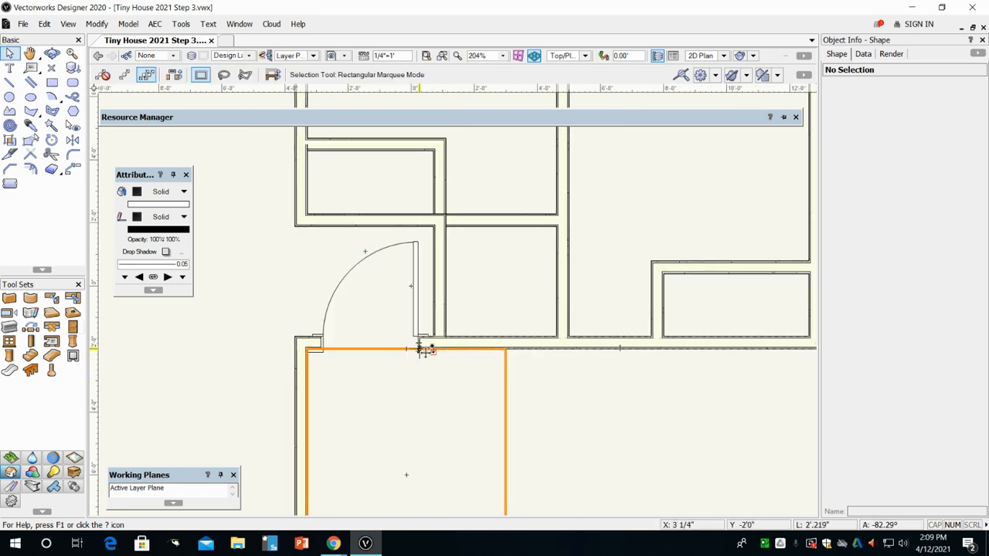
click(424, 348)
click(421, 337)
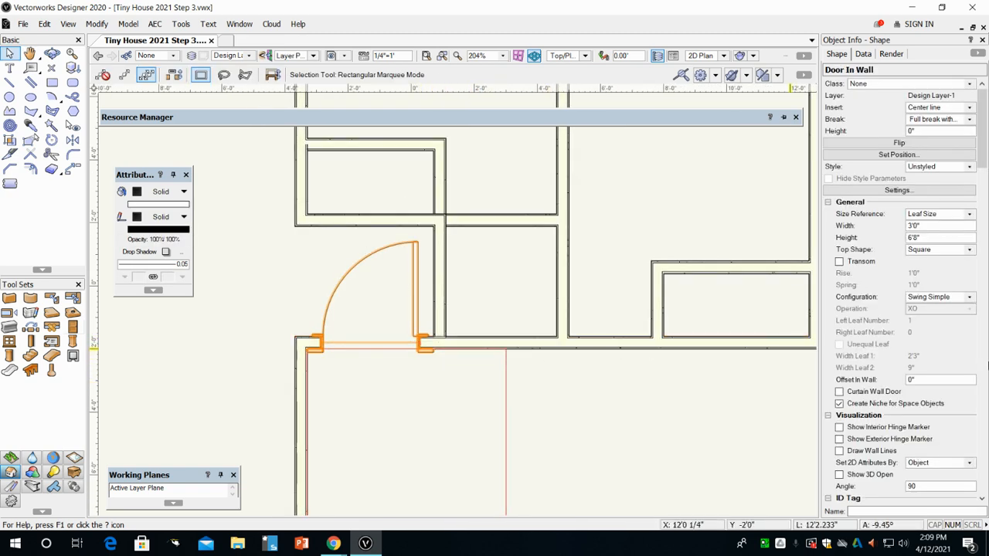
scroll(905, 359, down, 5)
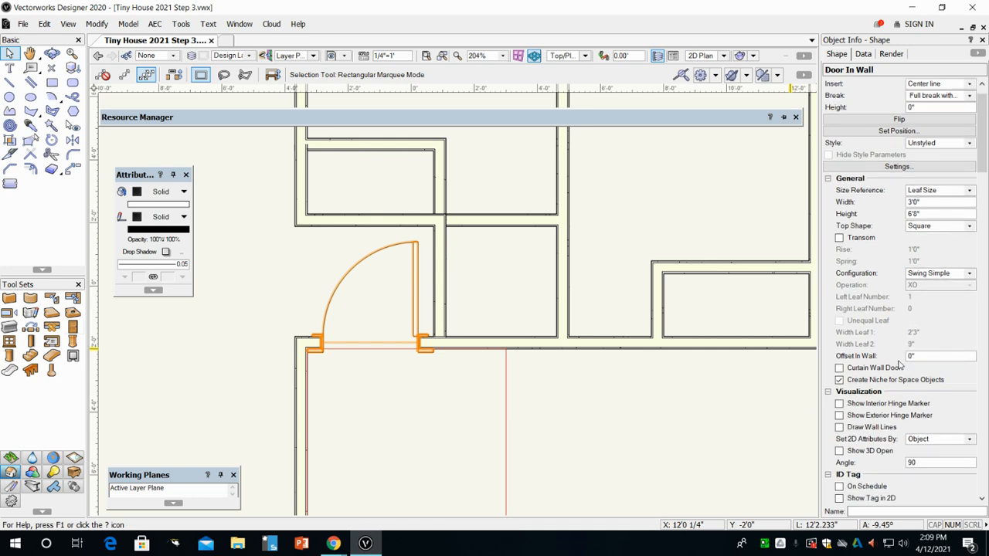
scroll(891, 393, down, 9)
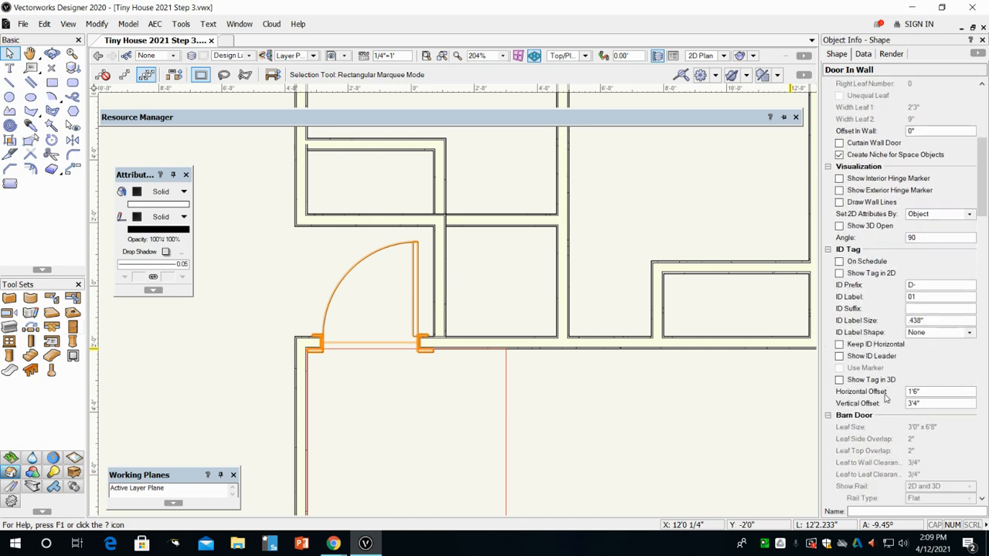
scroll(880, 399, down, 10)
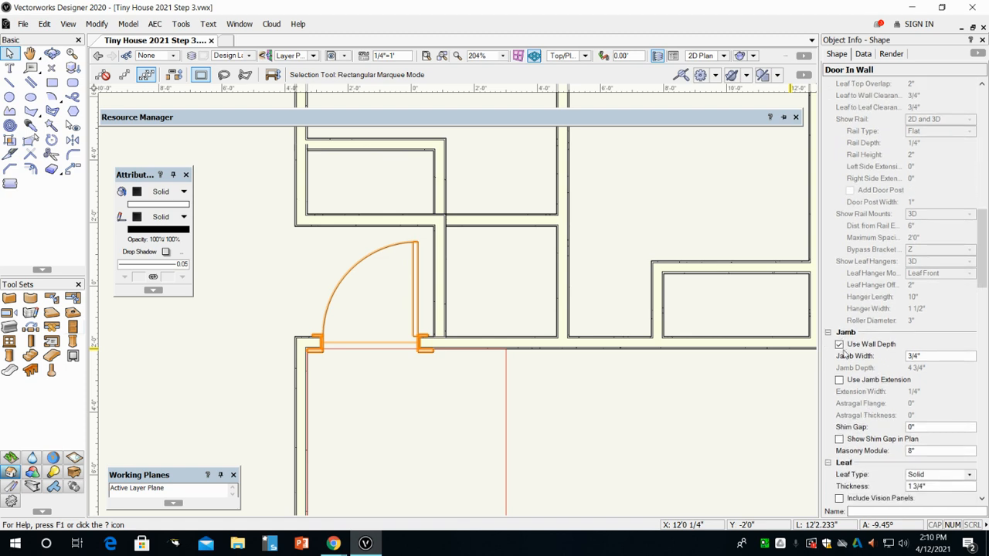
click(840, 346)
click(839, 345)
scroll(857, 383, down, 13)
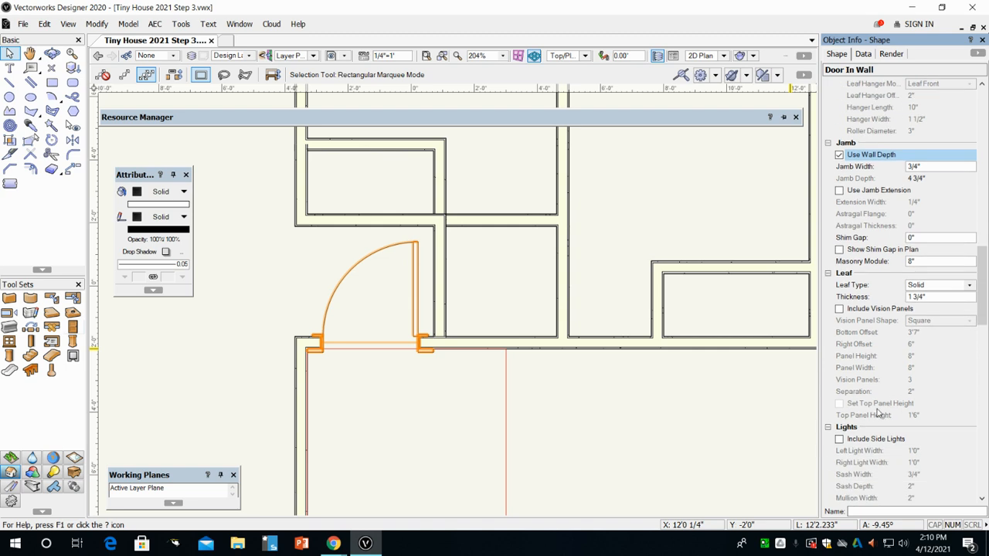
scroll(849, 417, down, 12)
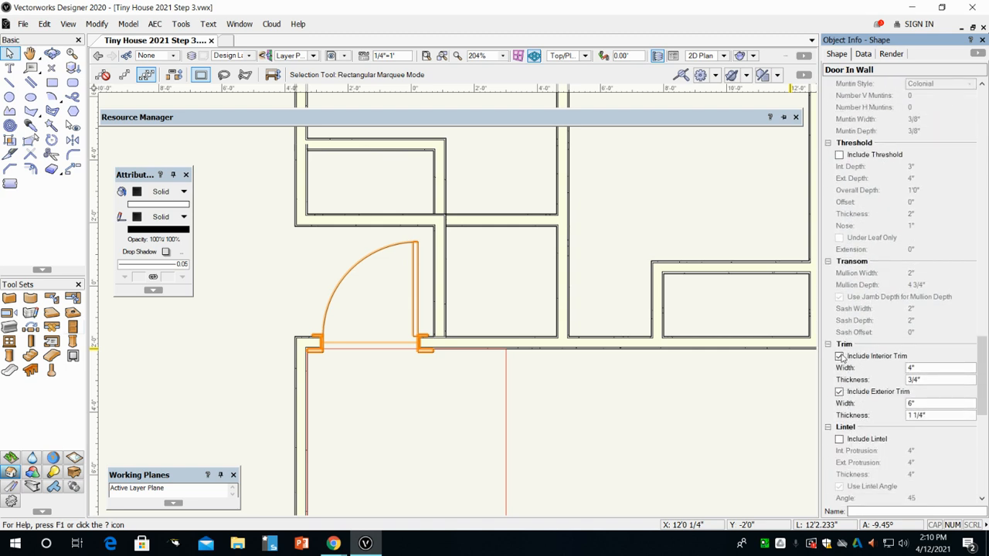
scroll(842, 363, up, 12)
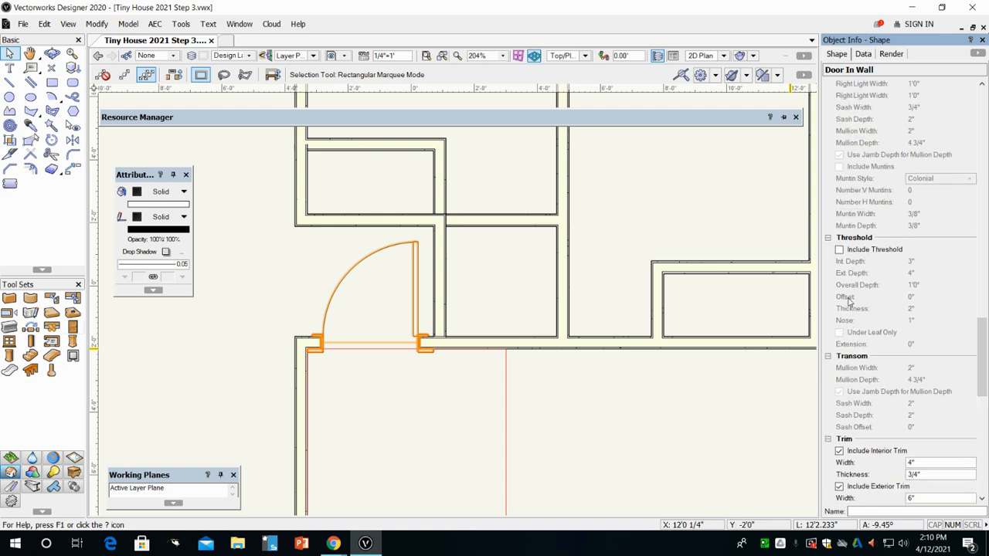
scroll(865, 241, up, 6)
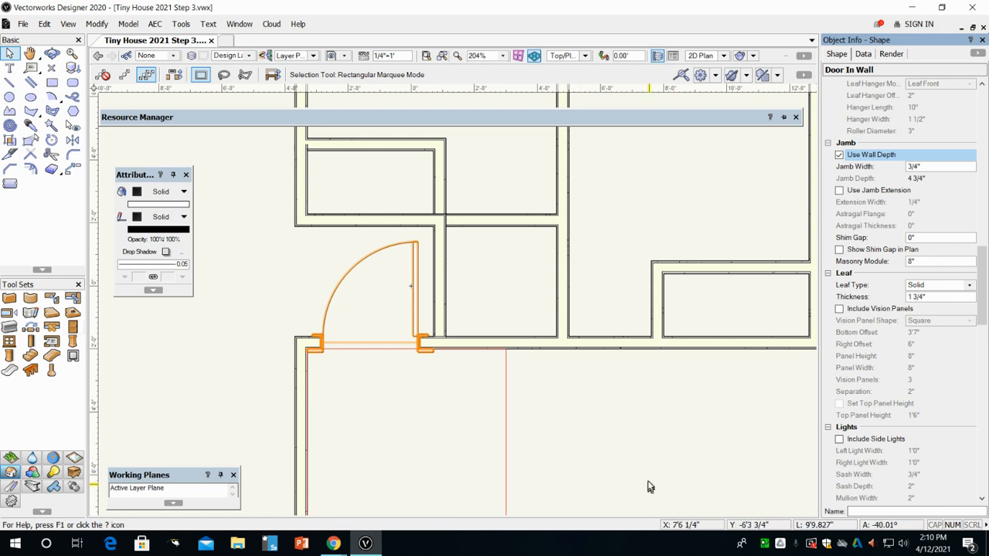
click(583, 416)
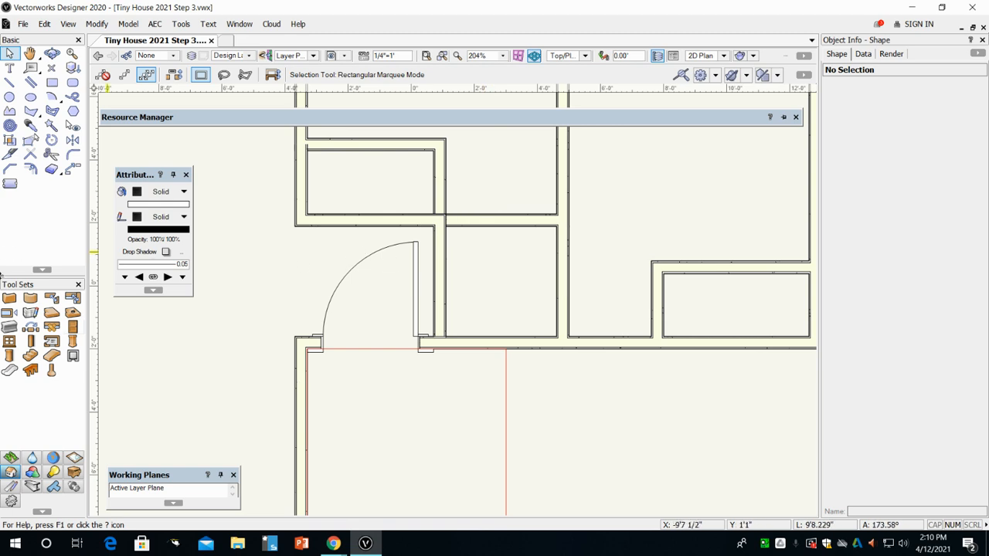
Start the Door tool and set the width to 2'6" in its preferences for an interior door
click(73, 327)
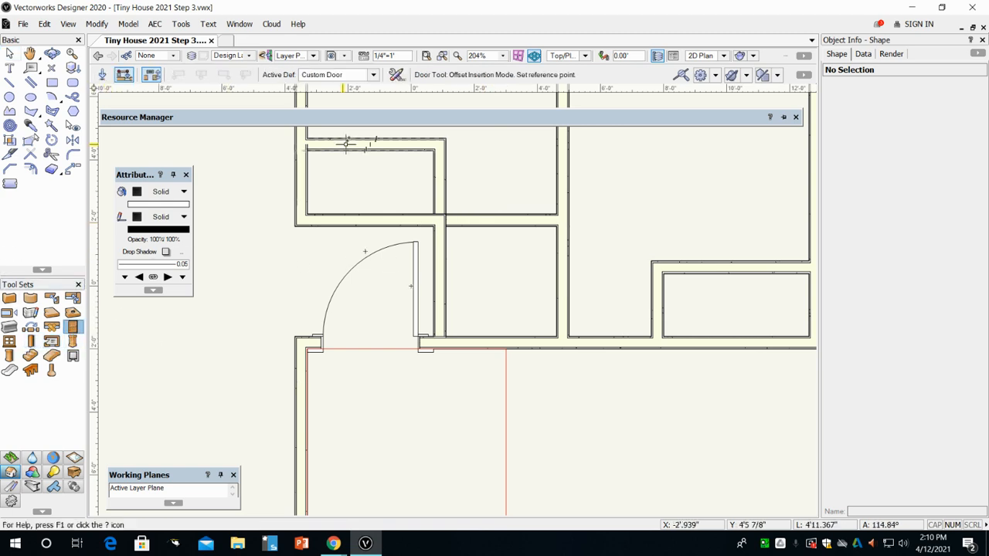
click(395, 75)
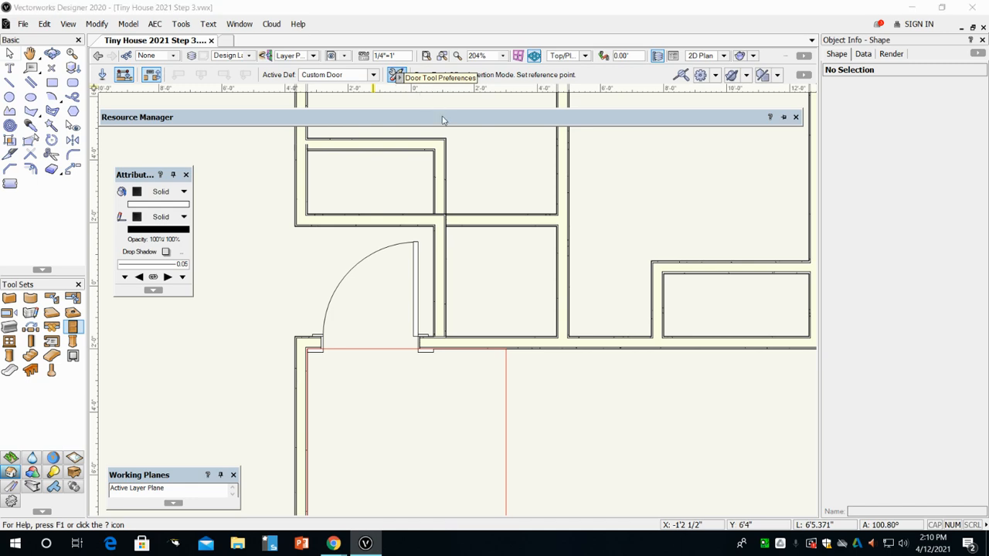
click(477, 96)
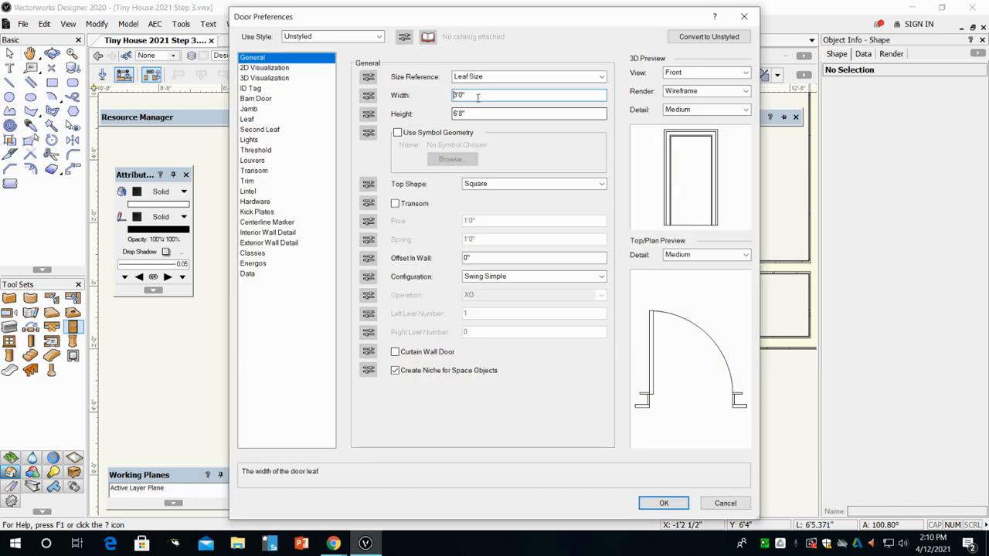
double_click(477, 96)
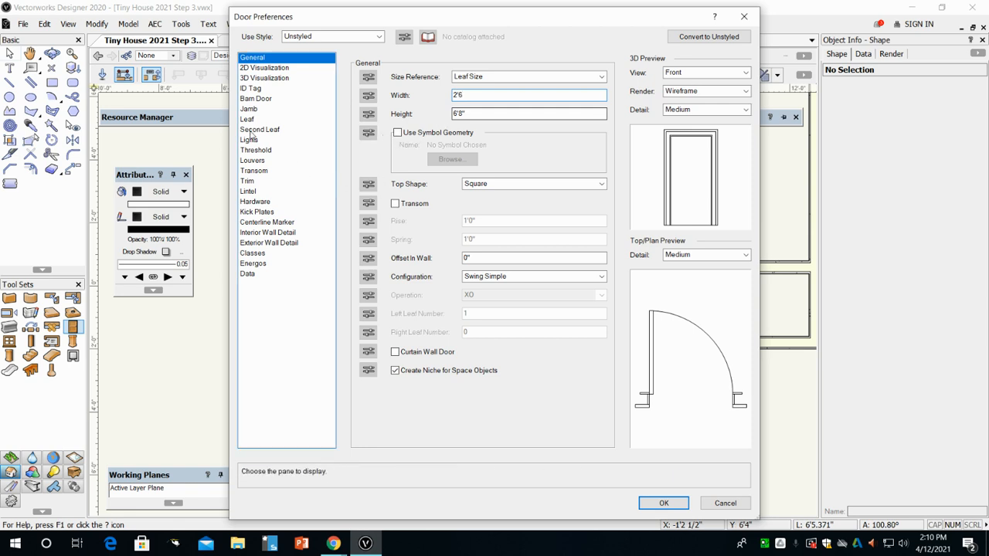
Set the door's exterior trim to 4" wide and 3/4" deep, and accept the door preferences
click(246, 181)
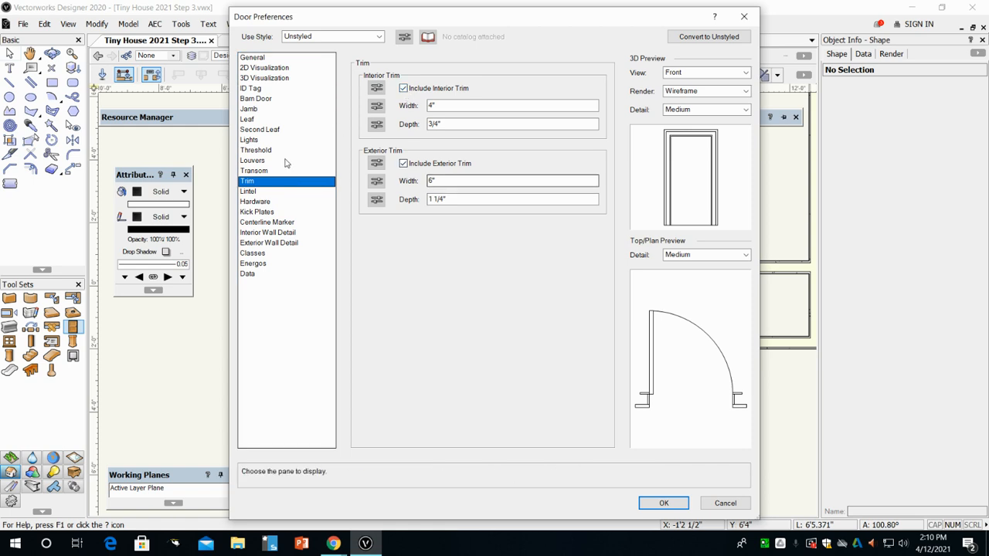
click(247, 110)
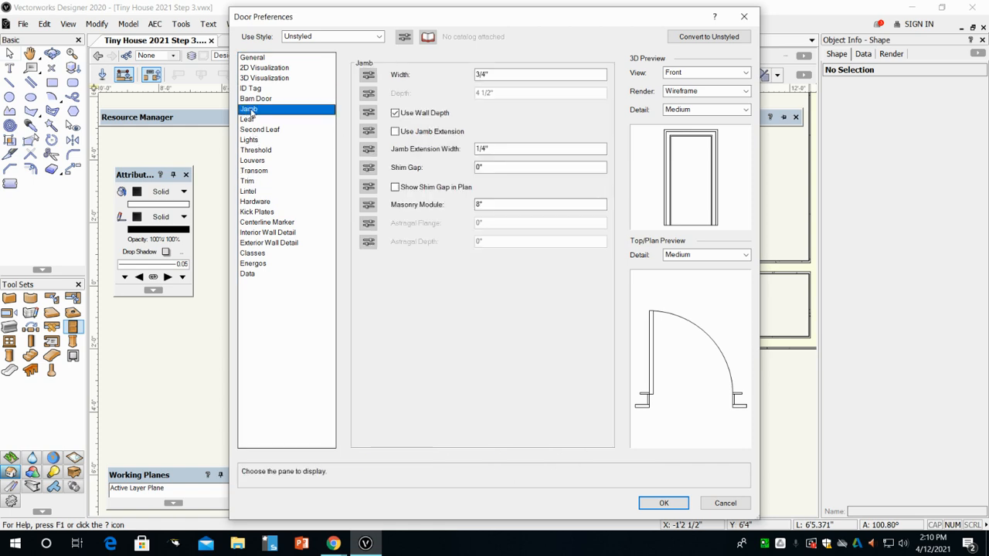
click(249, 181)
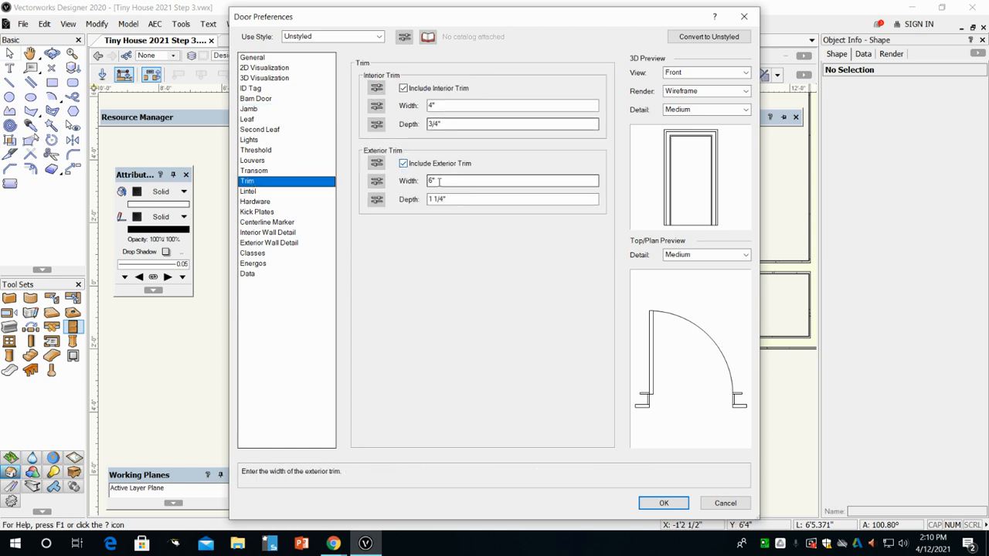
drag(439, 183, 365, 186)
text(4)
key(Tab)
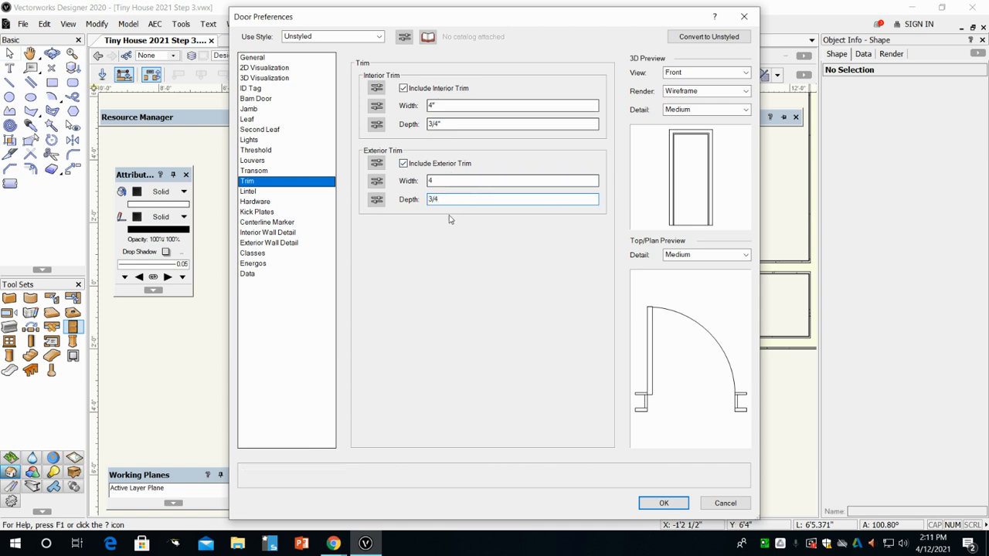
click(663, 503)
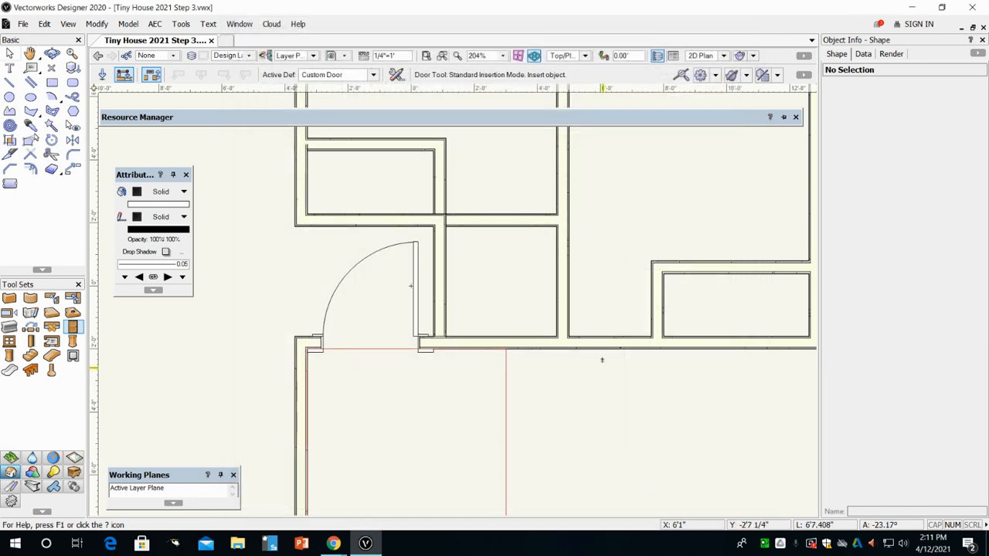
In offset insertion mode, set the door's reference point at the inside corner where the interior partition meets the exterior wall
key(u)
scroll(626, 345, up, 2)
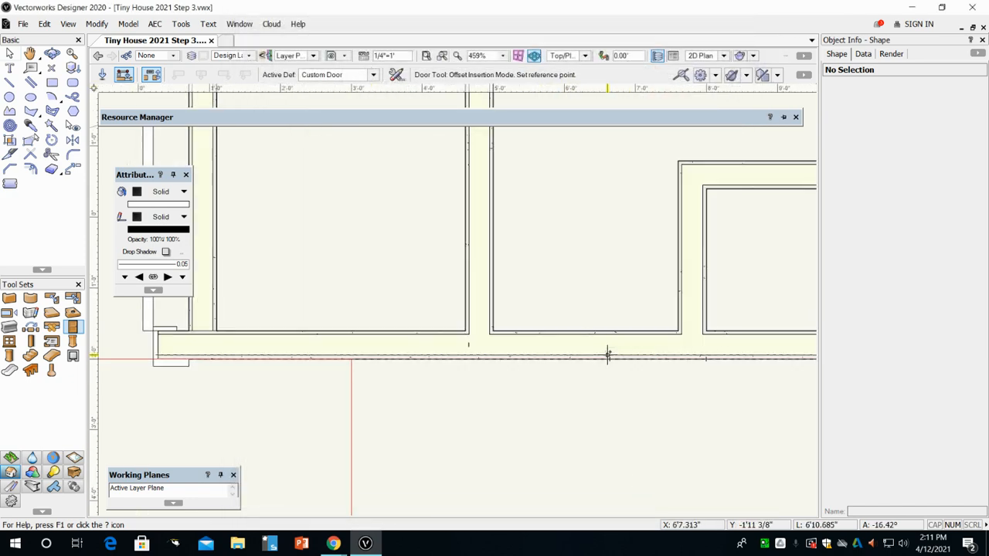
scroll(530, 347, up, 2)
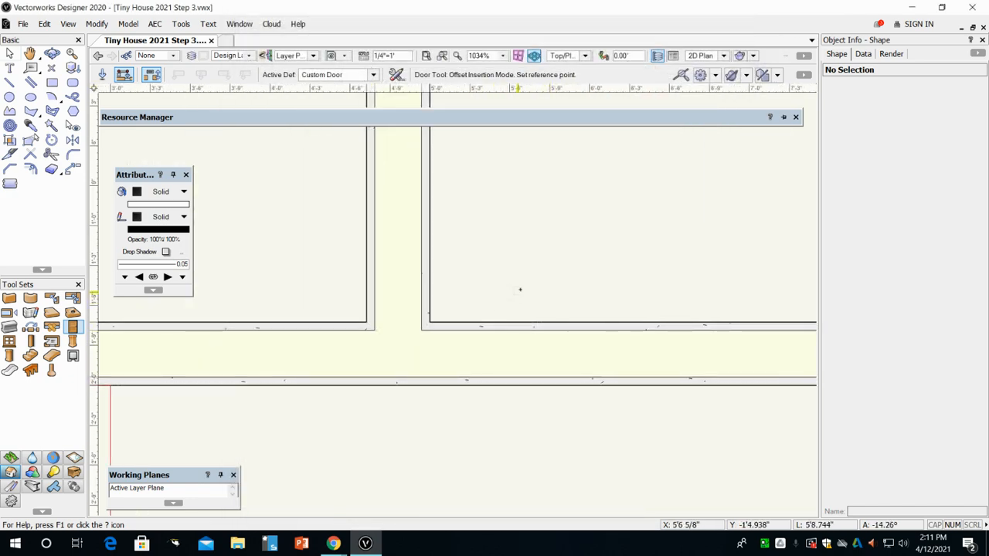
scroll(474, 287, down, 3)
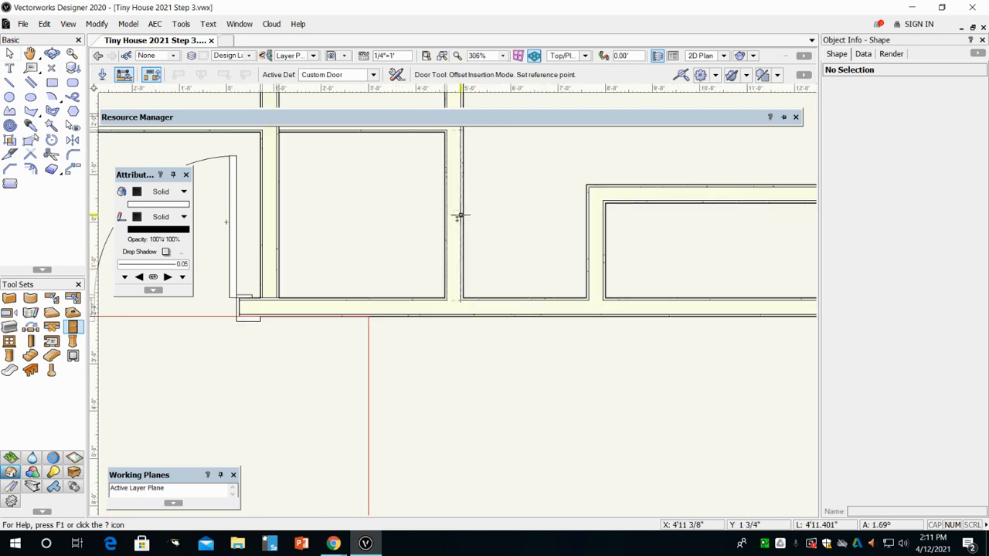
scroll(459, 282, up, 2)
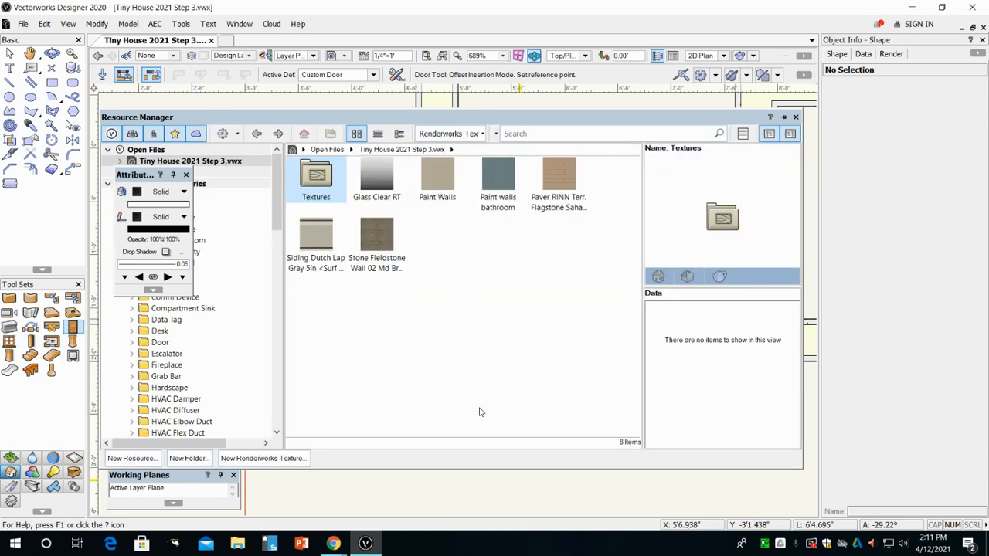
scroll(467, 317, up, 2)
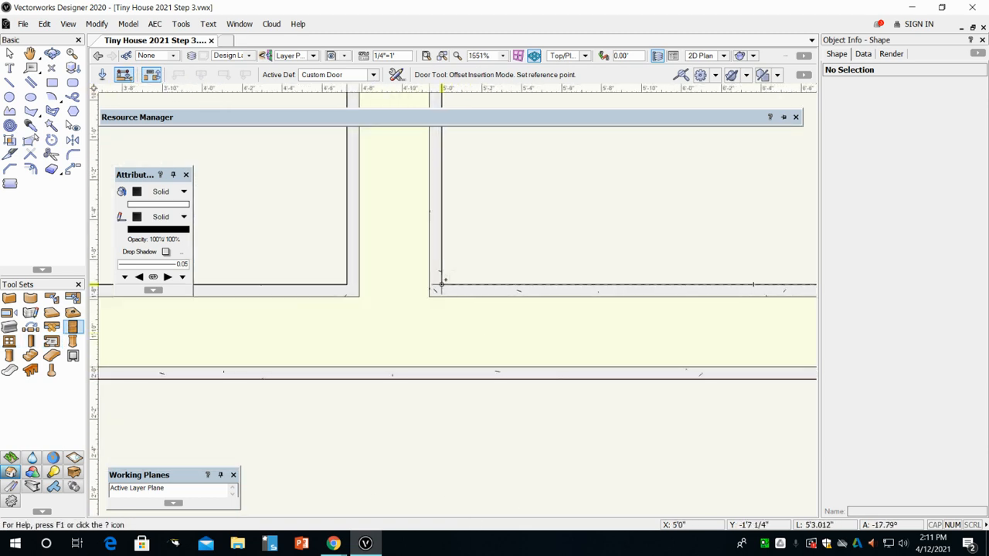
click(441, 283)
scroll(471, 324, down, 2)
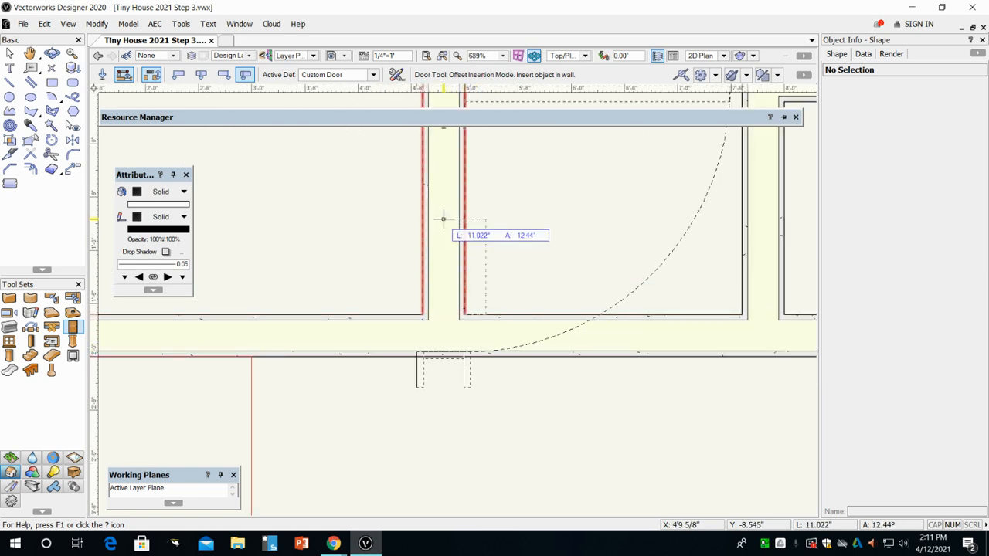
Insert the door in the vertical partition, swinging toward the large room, with its insertion point offset 1'3"+6" from the corner
mouse_move(456, 117)
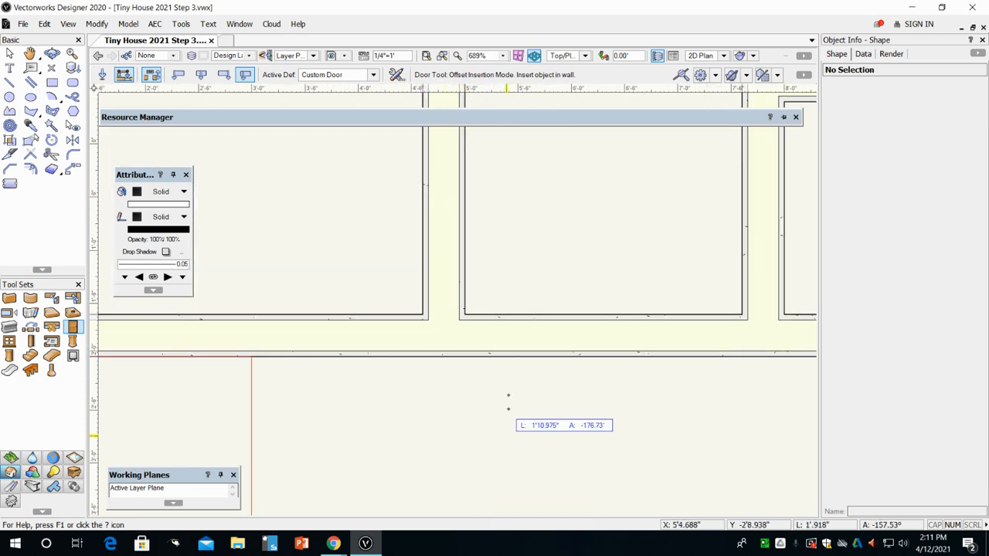
scroll(475, 325, down, 3)
click(491, 312)
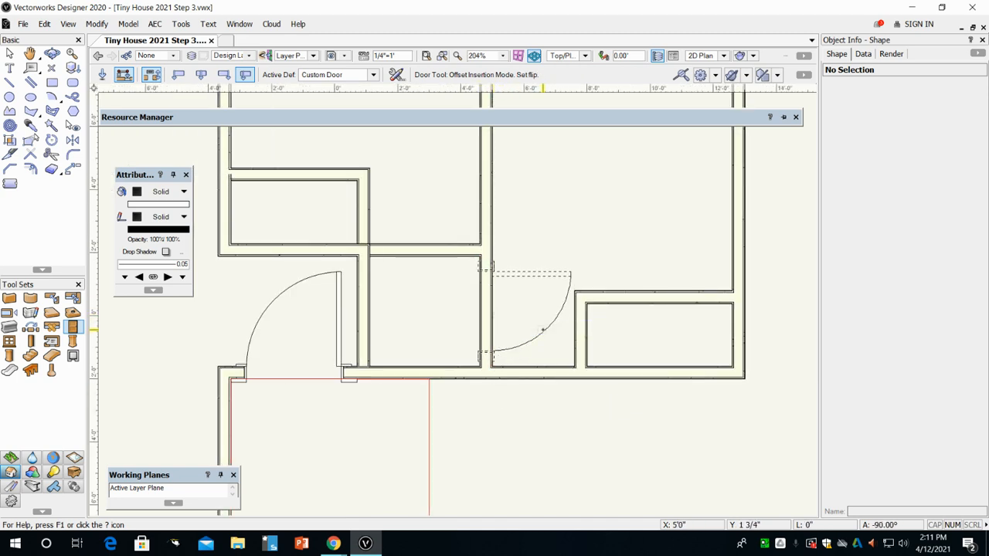
click(542, 330)
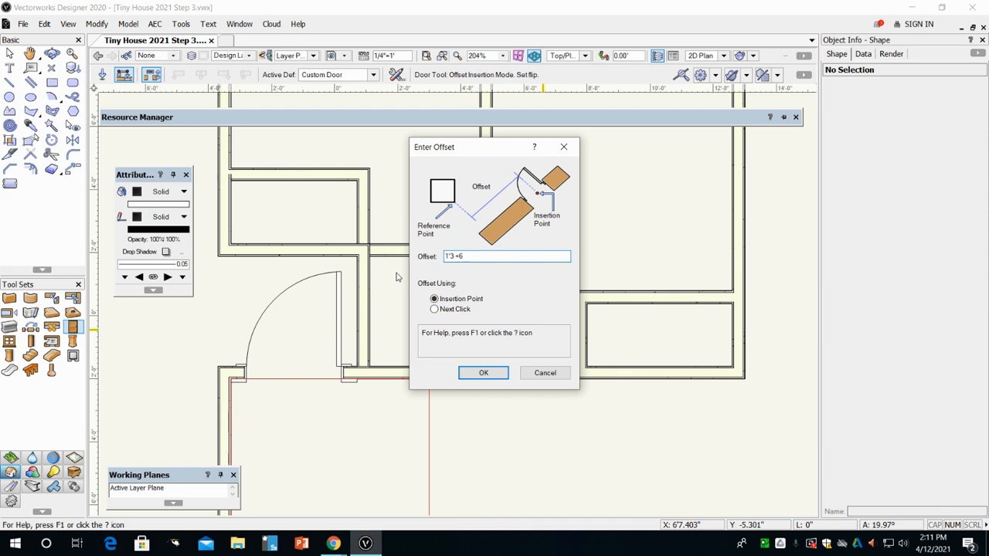
click(482, 372)
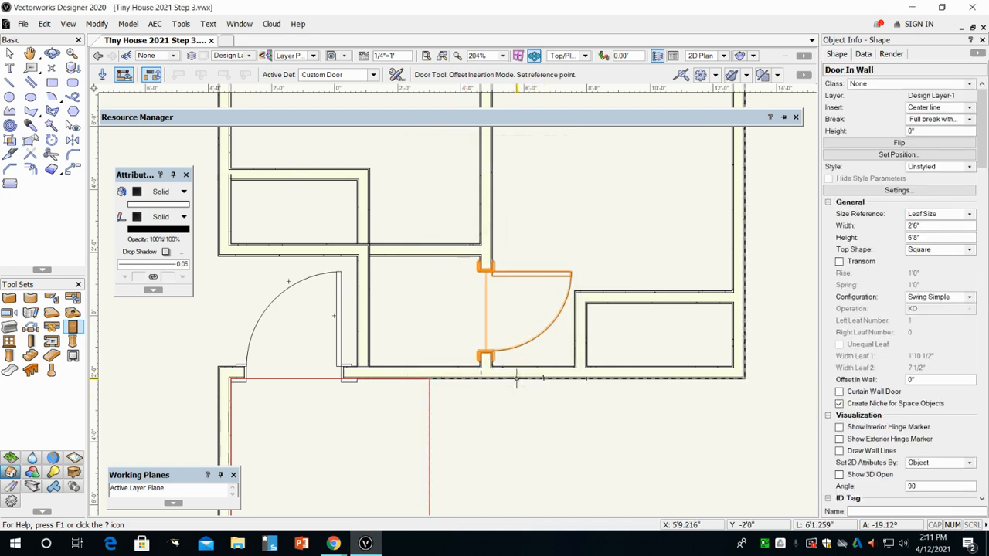
Measure the distance from the inside wall corner to the near edge of the new door opening with the Line tool
scroll(502, 375, up, 6)
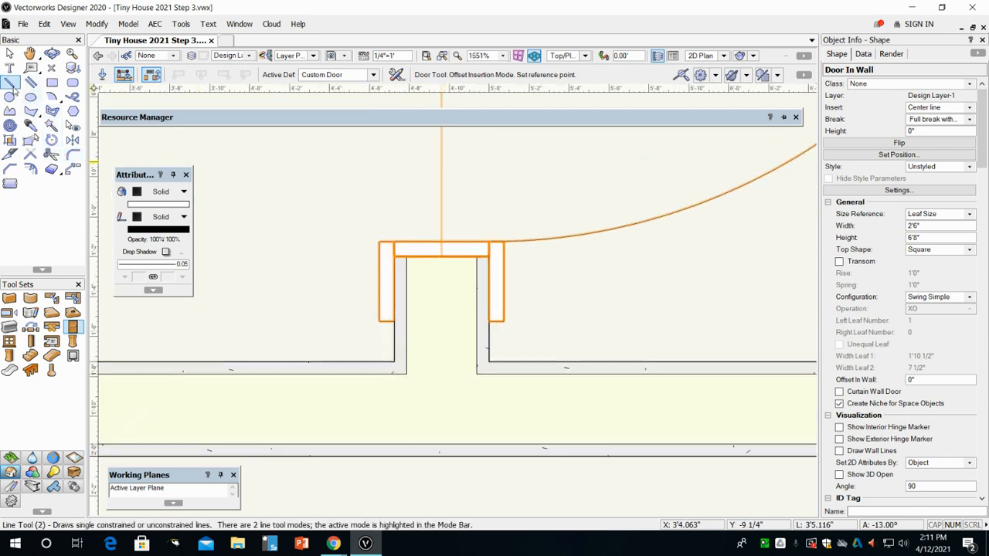
click(10, 82)
click(488, 358)
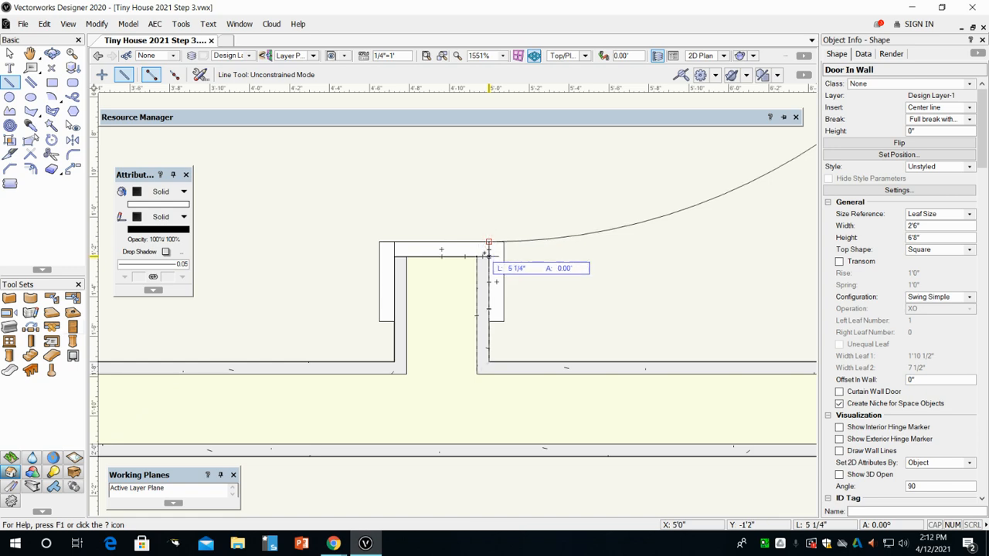
click(10, 54)
Flip the partition door until it swings into the large room with its hinge on the jamb nearest the exterior wall
scroll(251, 267, down, 2)
scroll(340, 278, down, 2)
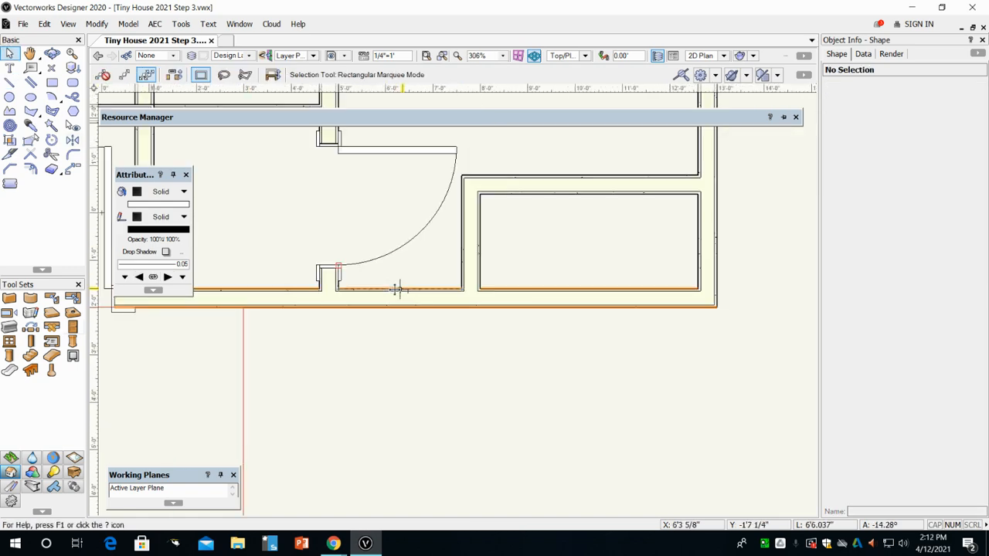
click(399, 247)
middle_drag(467, 370, 413, 487)
click(883, 144)
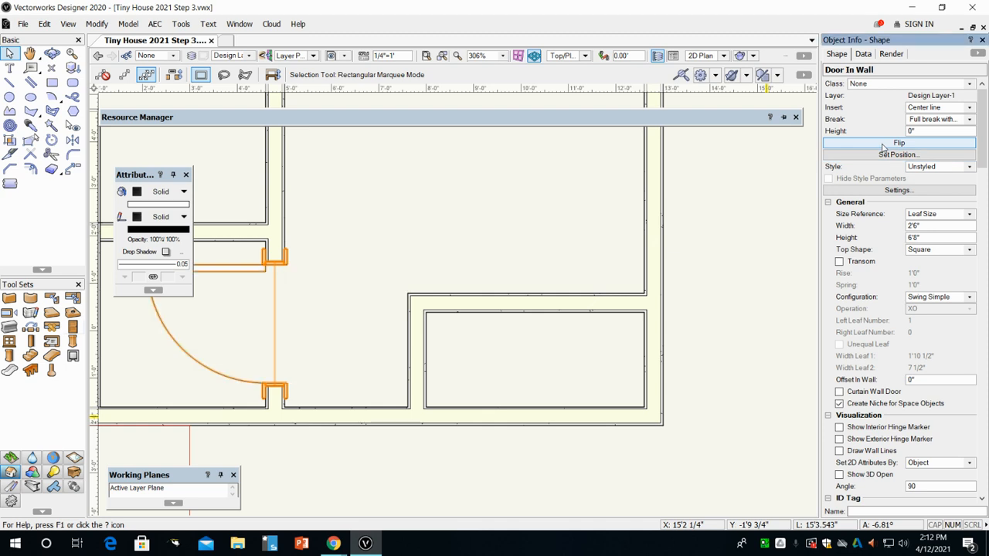
click(883, 144)
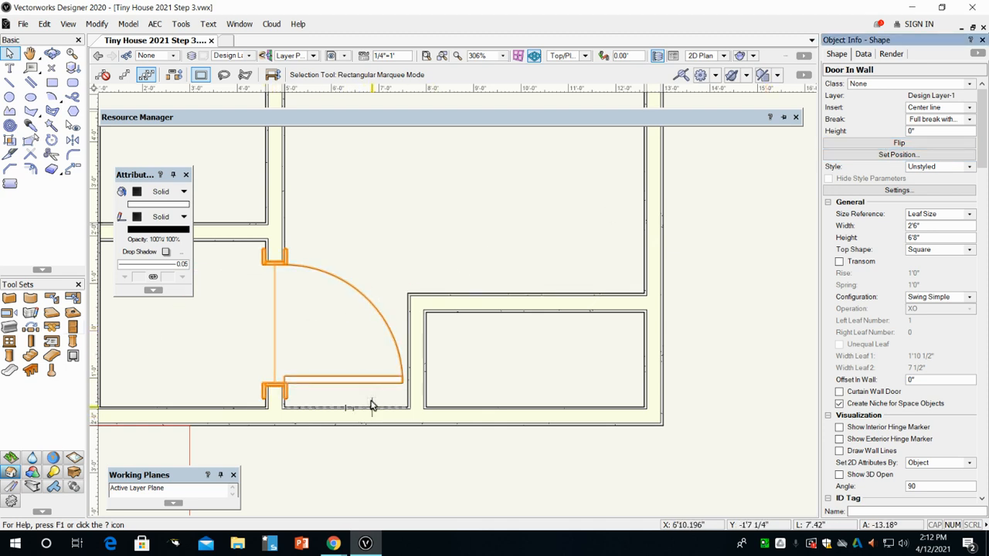
scroll(367, 439, down, 5)
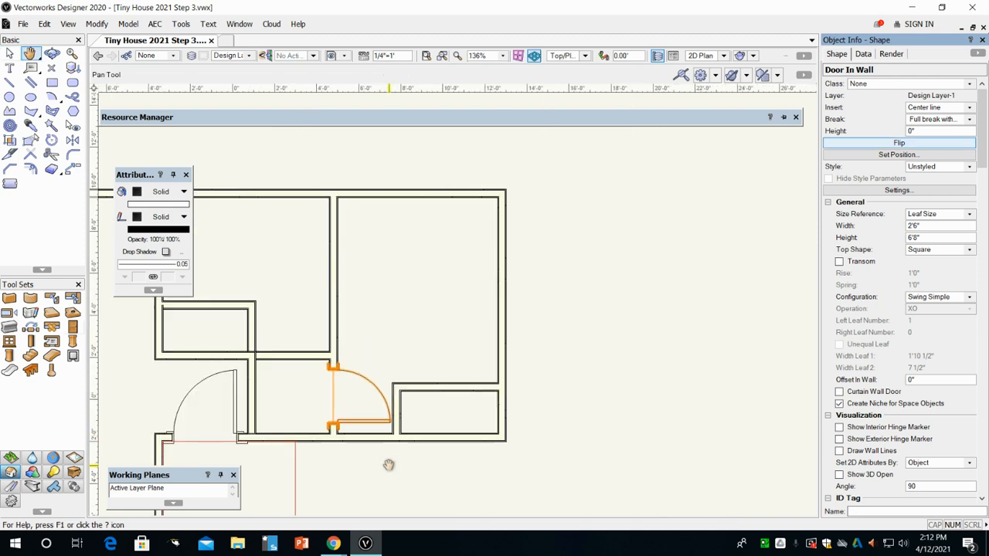
In offset insertion mode, set the door's reference point at the middle of the short vertical partition beside the entry door
middle_drag(389, 464, 614, 450)
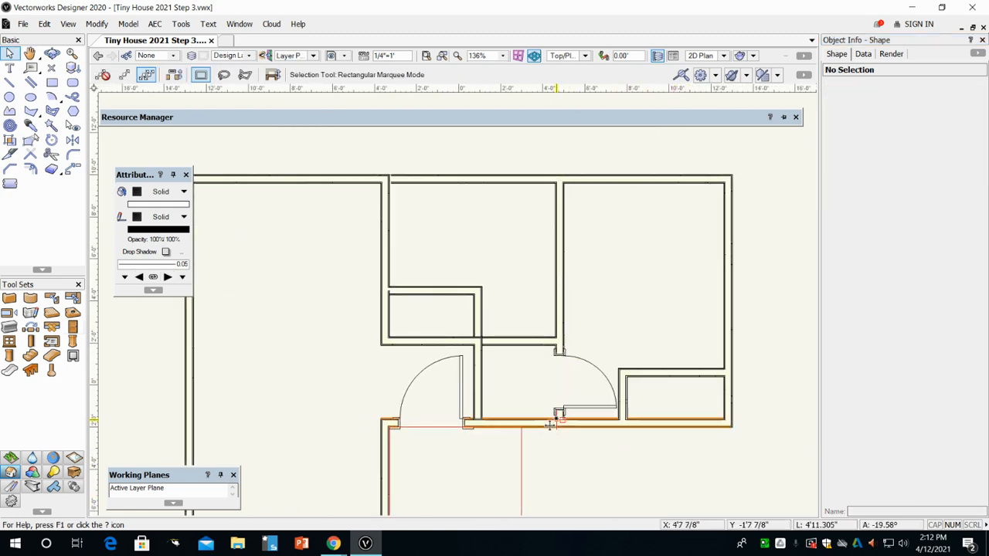
scroll(574, 482, up, 5)
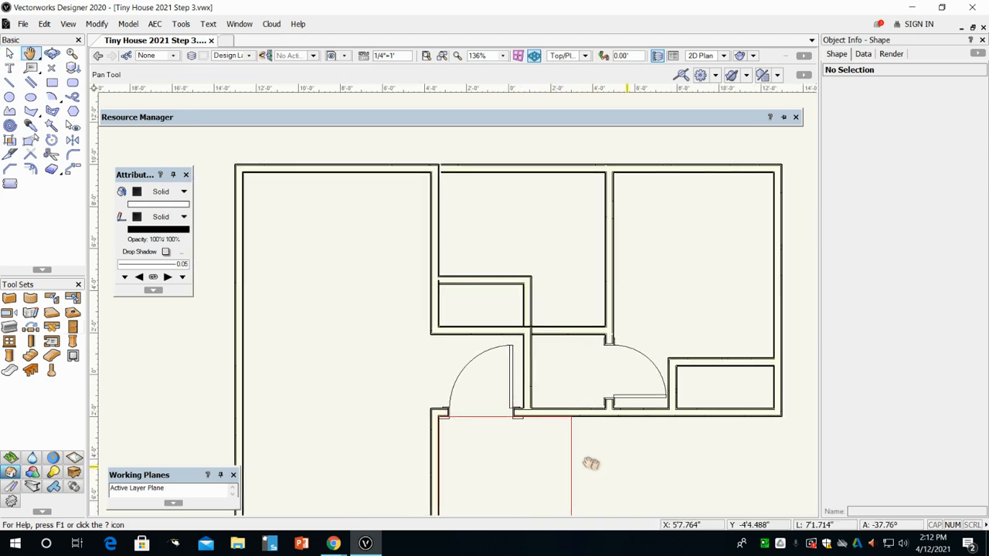
mouse_move(543, 287)
middle_down()
mouse_move(534, 348)
mouse_move(520, 360)
middle_up()
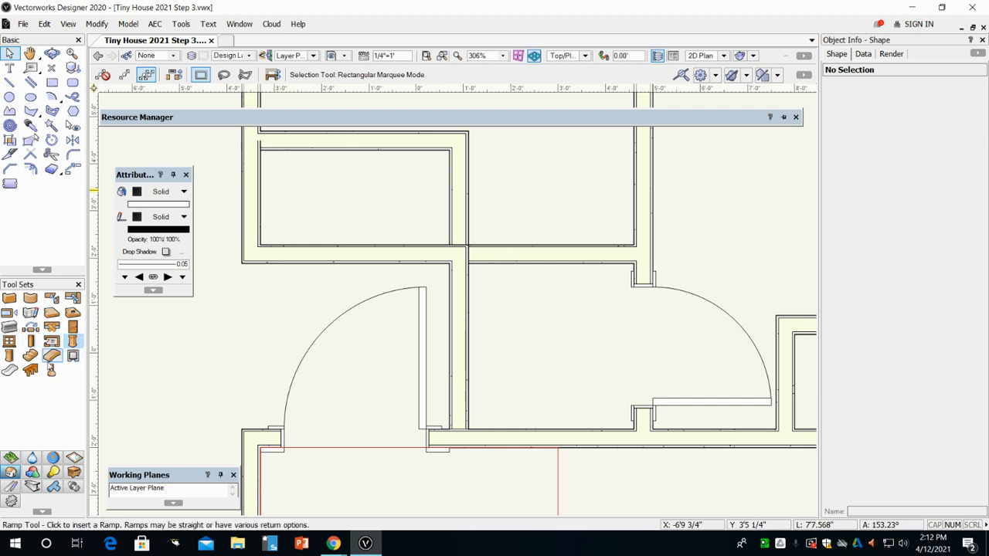
click(73, 325)
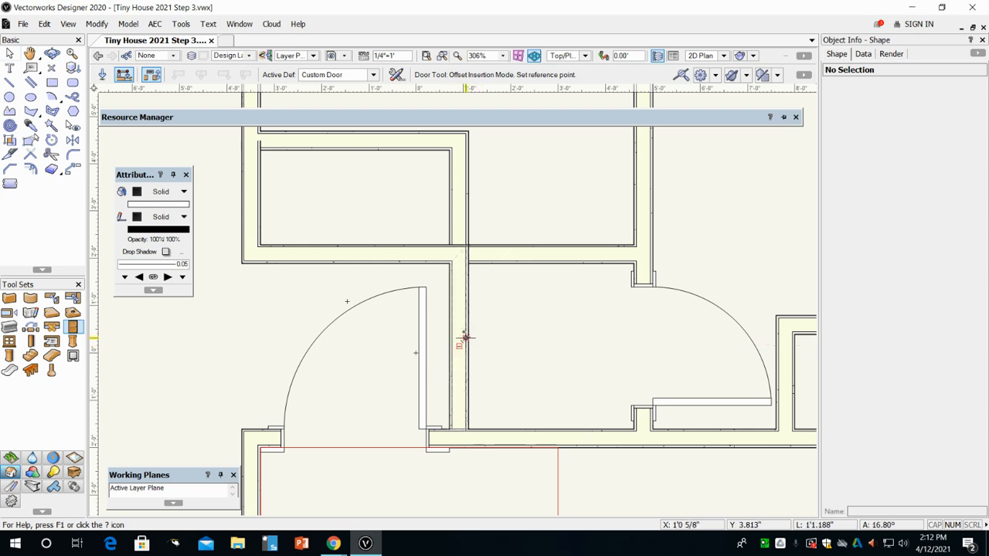
scroll(464, 337, up, 3)
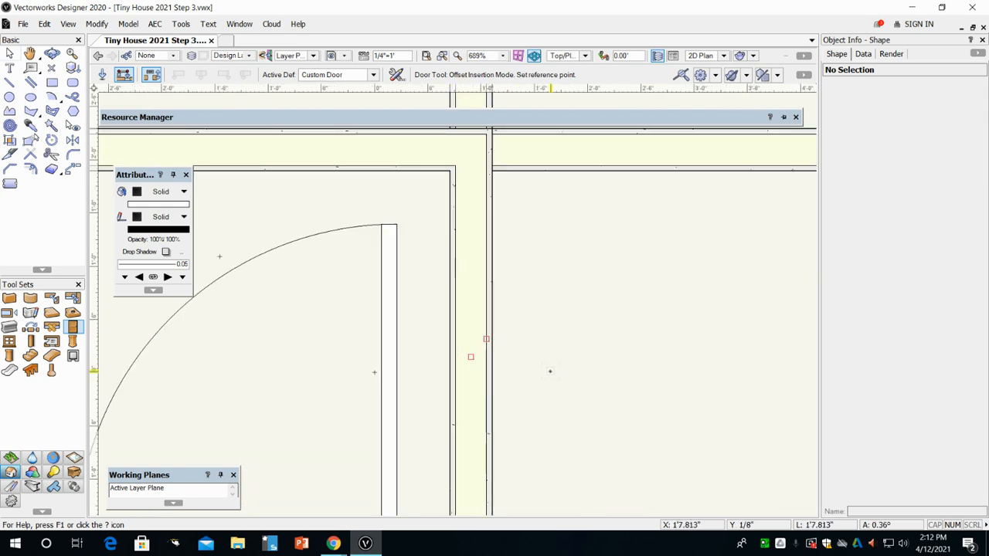
scroll(550, 372, down, 3)
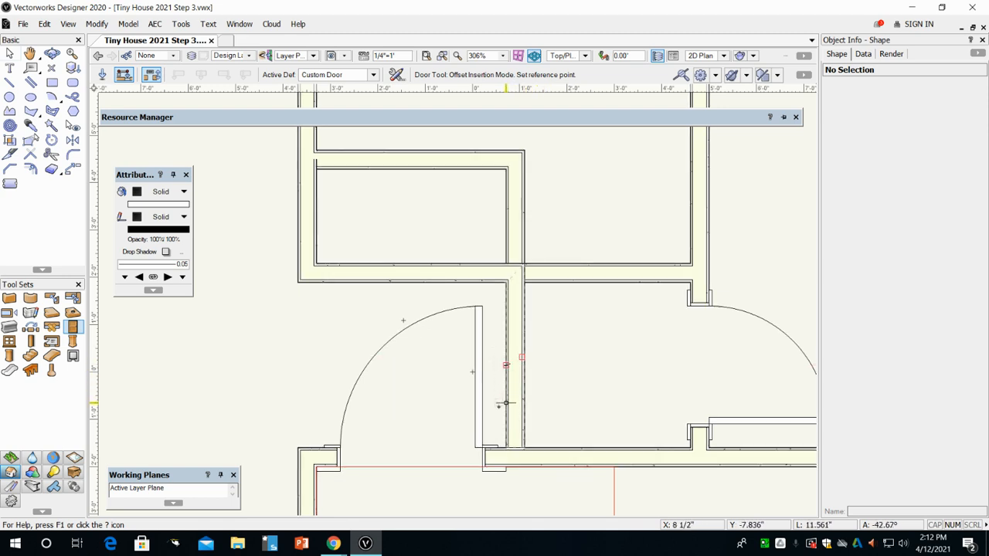
click(515, 365)
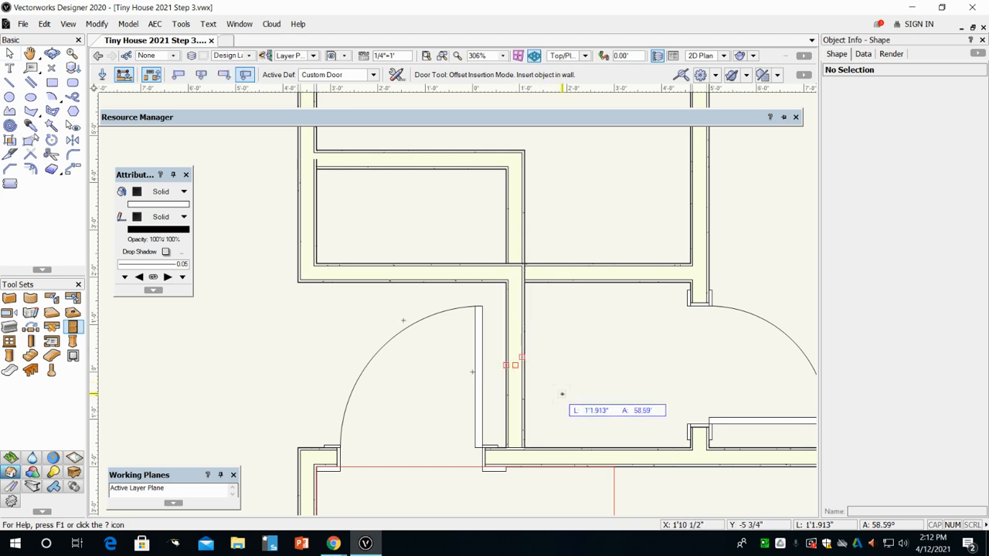
Insert the door in that partition at an insertion-point offset of 0 and change its configuration to Cased Opening
click(515, 376)
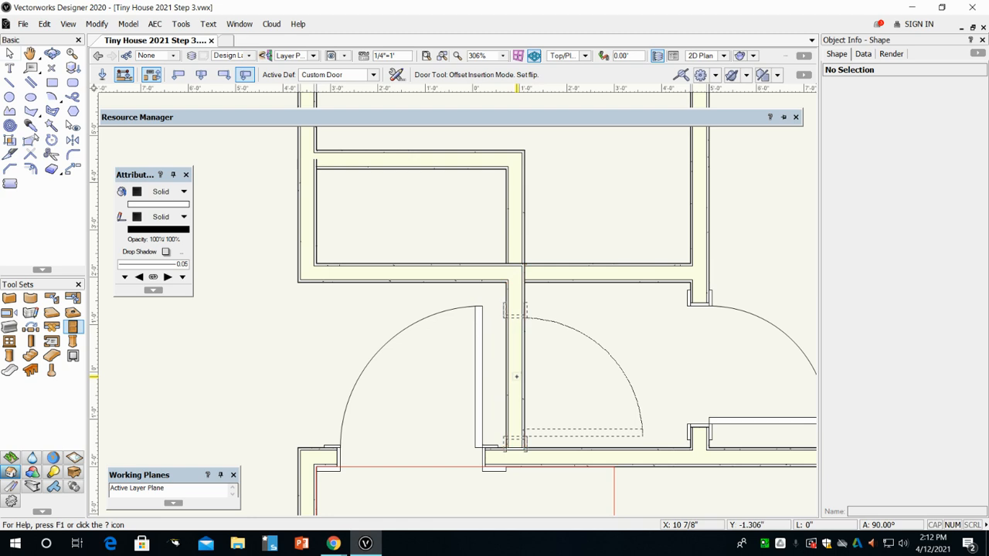
click(618, 376)
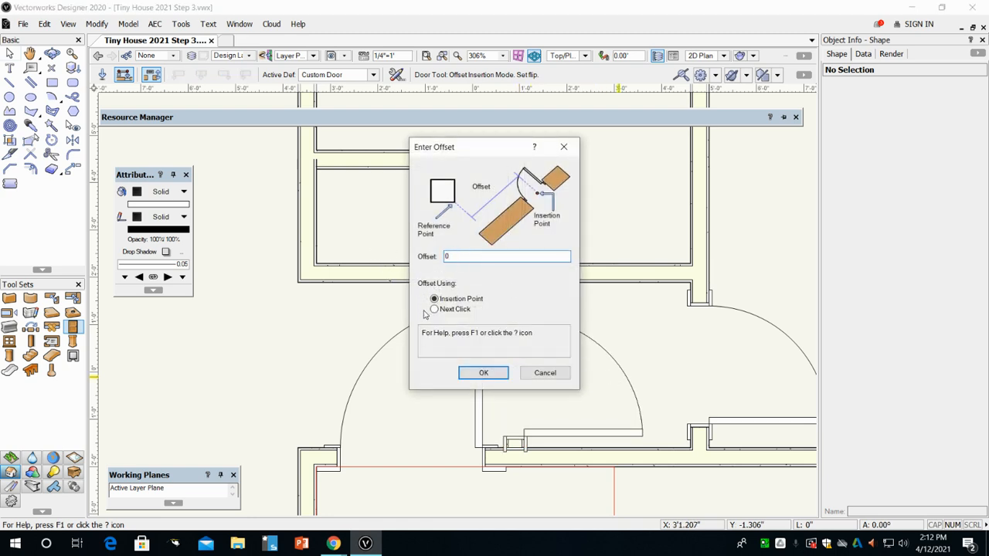
text(0)
key(Return)
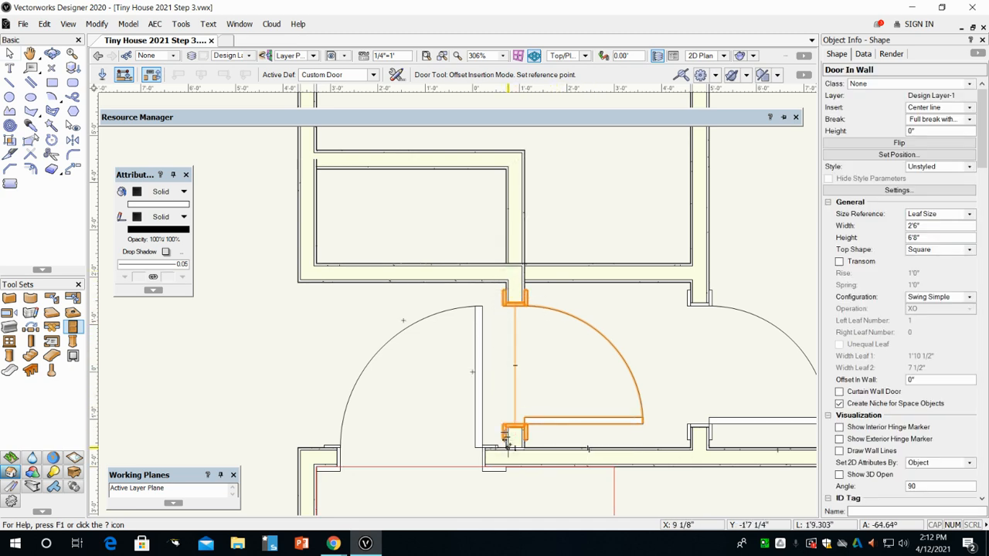
click(923, 298)
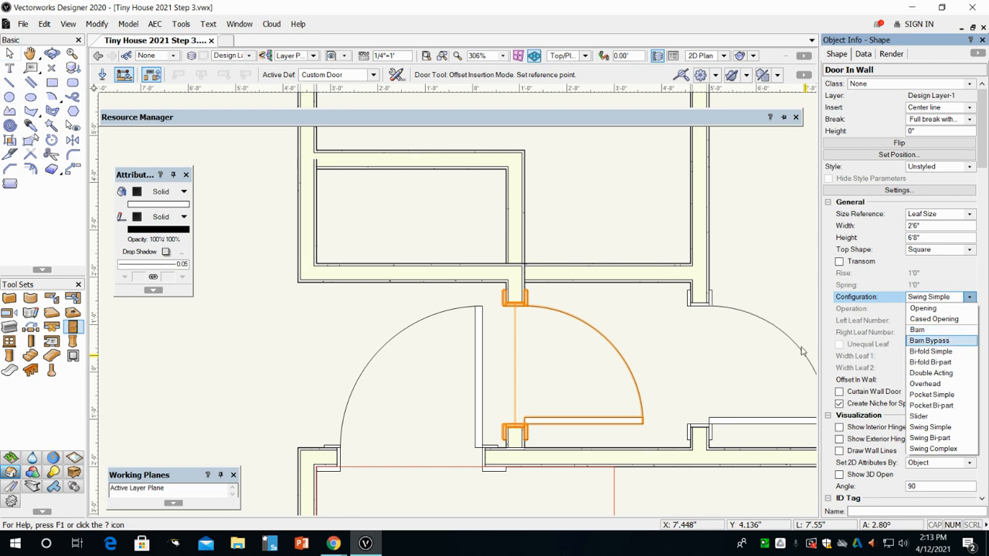
click(935, 320)
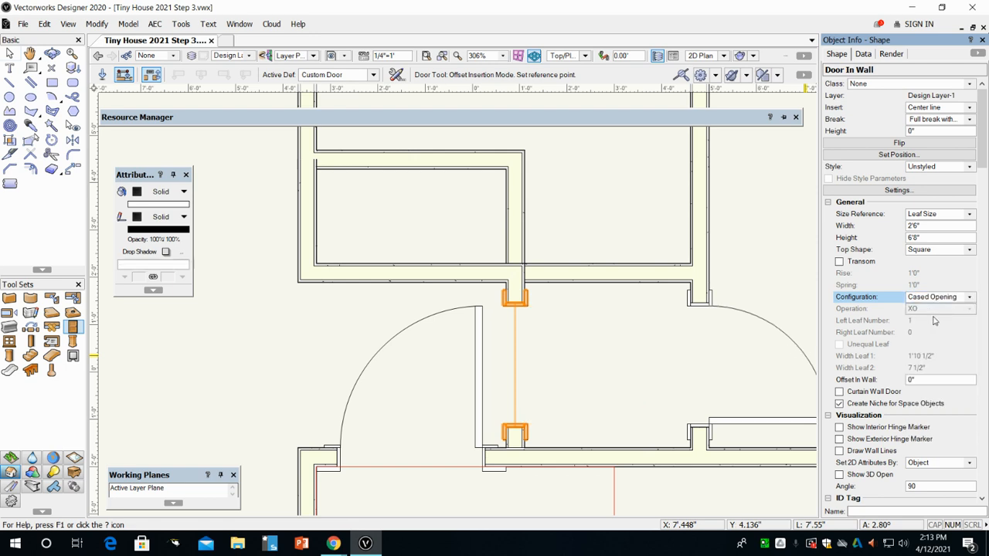
Render the whole tiny house plan in OpenGL
click(68, 24)
mouse_move(104, 135)
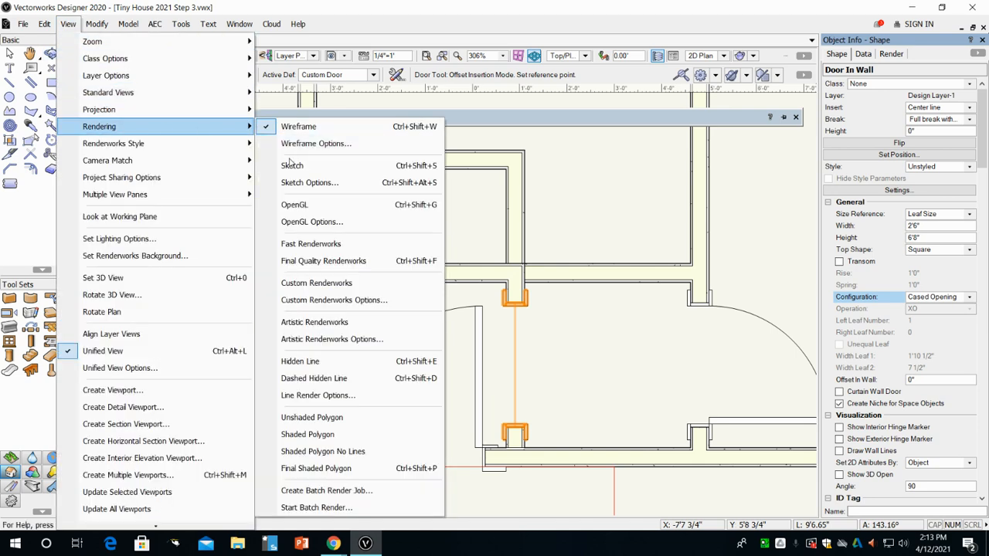
click(297, 204)
scroll(341, 307, down, 4)
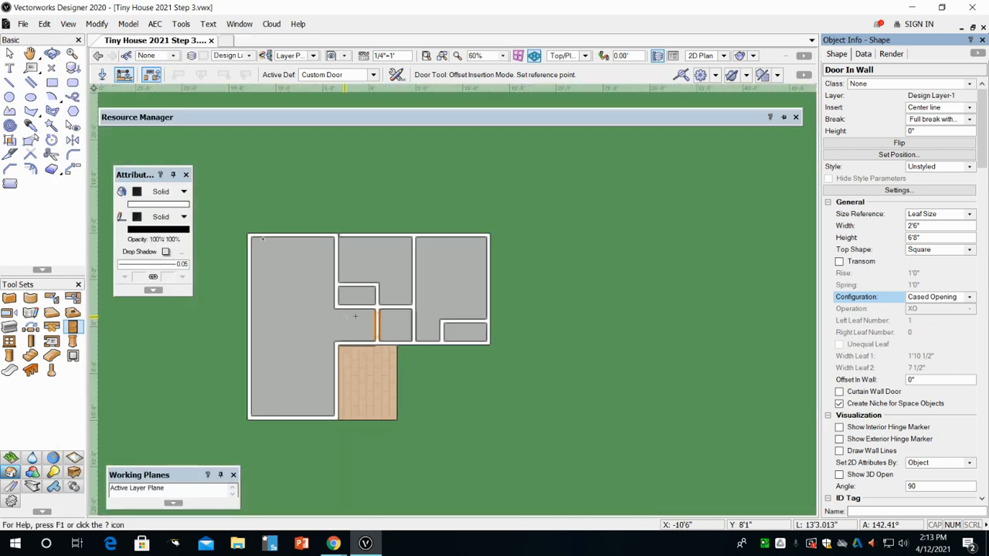
Examine the cased opening and the neighbouring doors in 3D from several angles with Flyover, and return to Top/Plan view
click(51, 54)
drag(375, 396, 439, 232)
scroll(371, 314, up, 3)
drag(381, 372, 299, 305)
drag(263, 253, 368, 347)
drag(546, 357, 415, 339)
scroll(394, 298, up, 2)
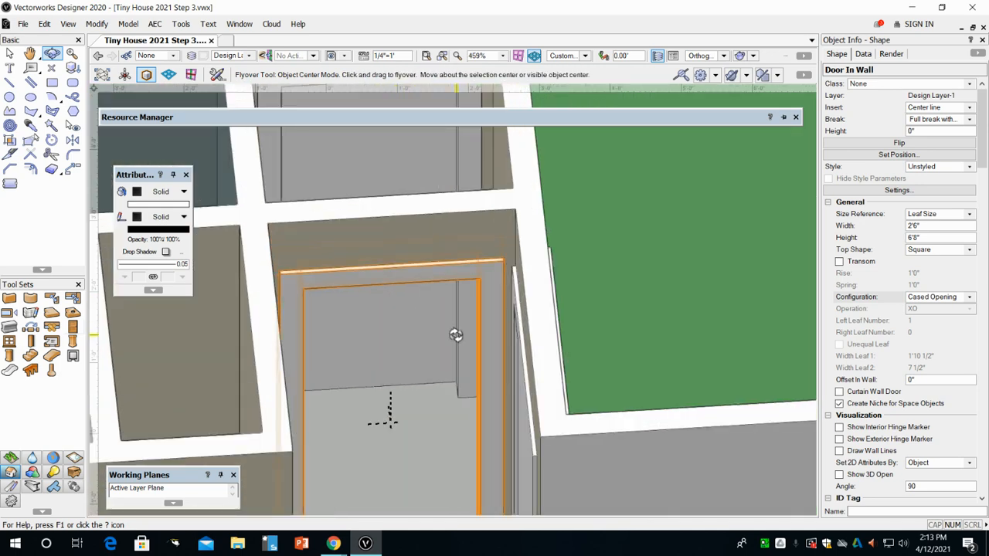
scroll(455, 335, down, 3)
drag(499, 378, 440, 359)
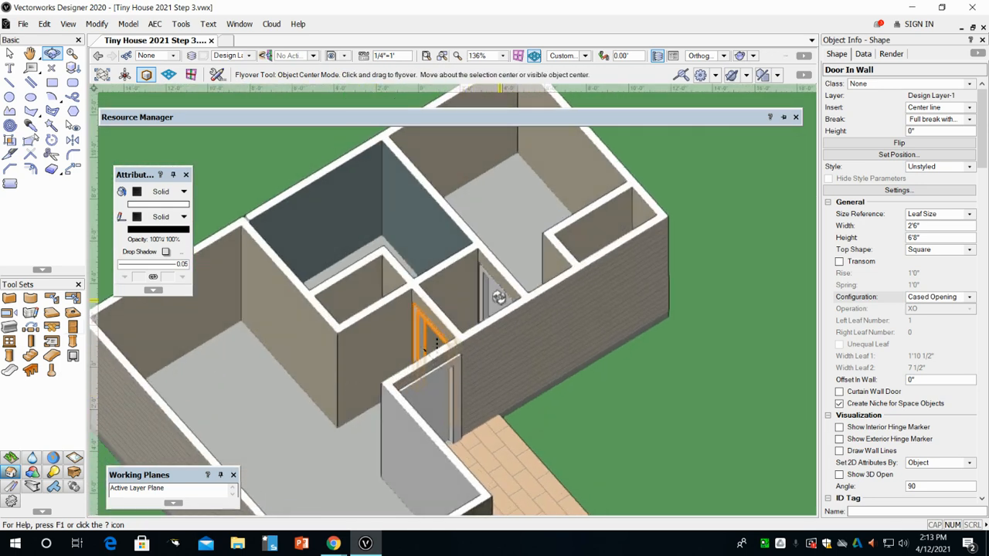
scroll(498, 297, up, 3)
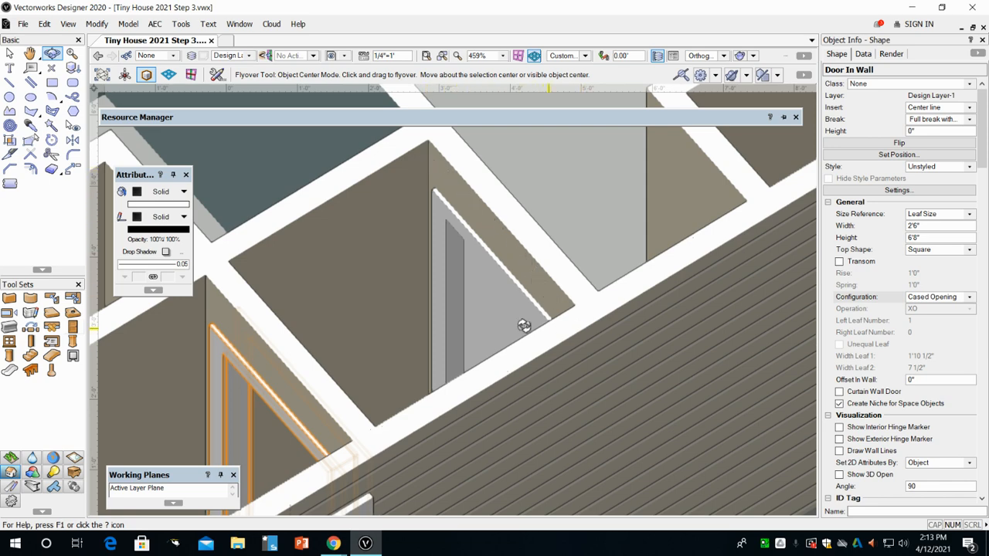
scroll(349, 441, down, 4)
drag(322, 482, 322, 442)
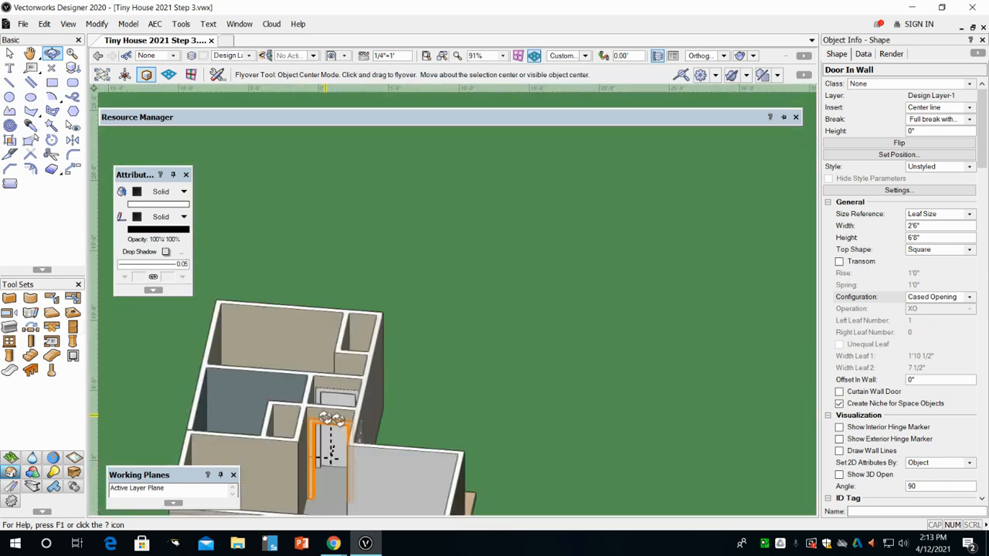
drag(414, 458, 267, 481)
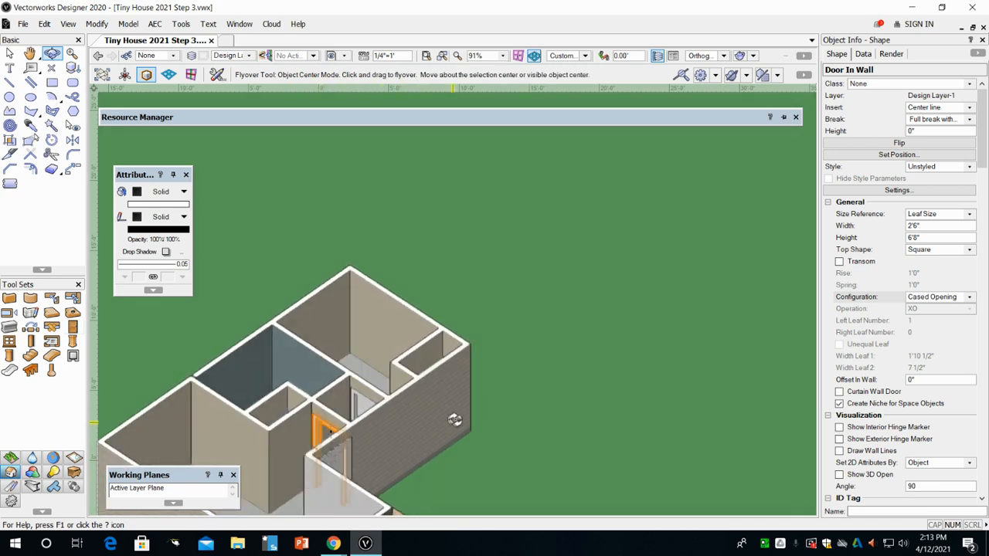
scroll(455, 420, down, 3)
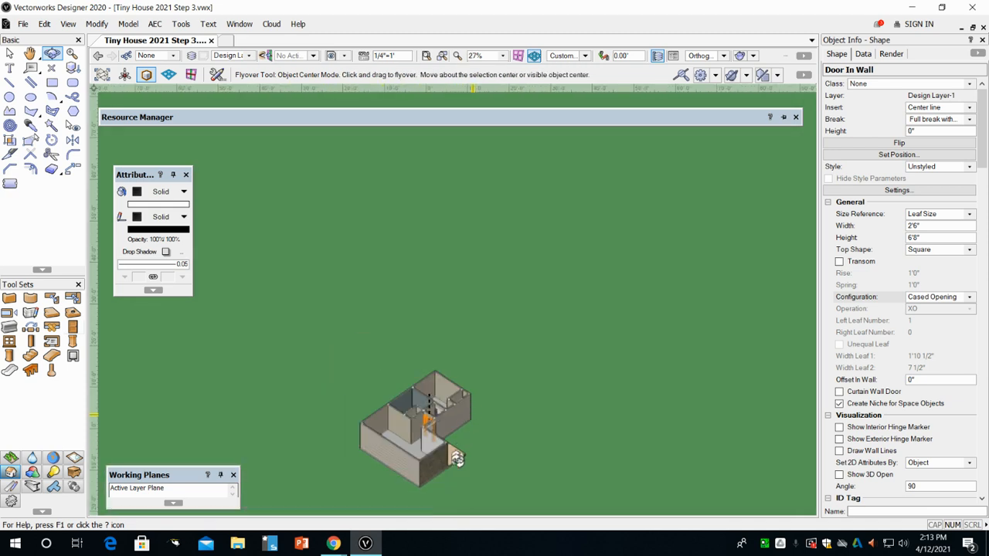
click(585, 56)
click(589, 70)
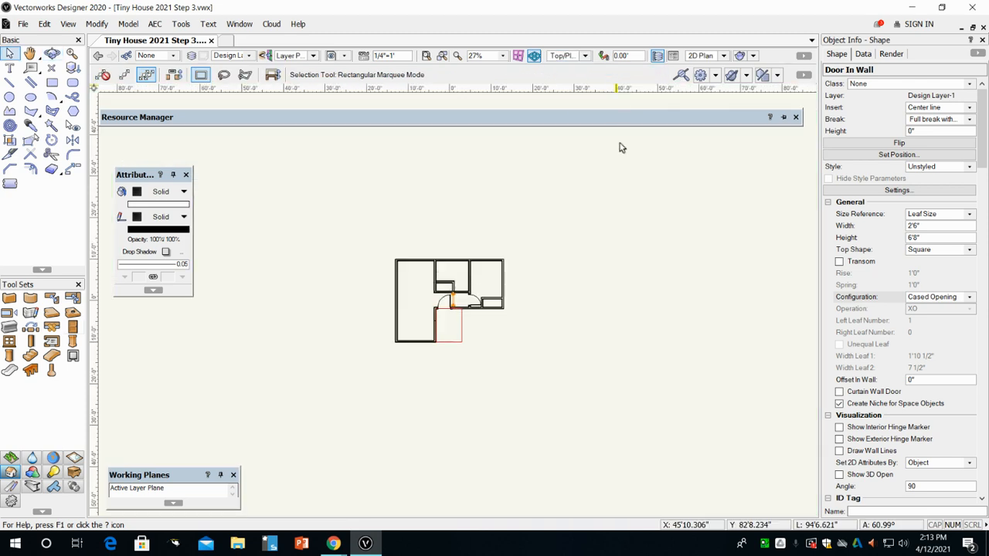
Start the Window tool in offset insertion mode with its reference point at the outer upper-left corner of the house
scroll(386, 276, up, 3)
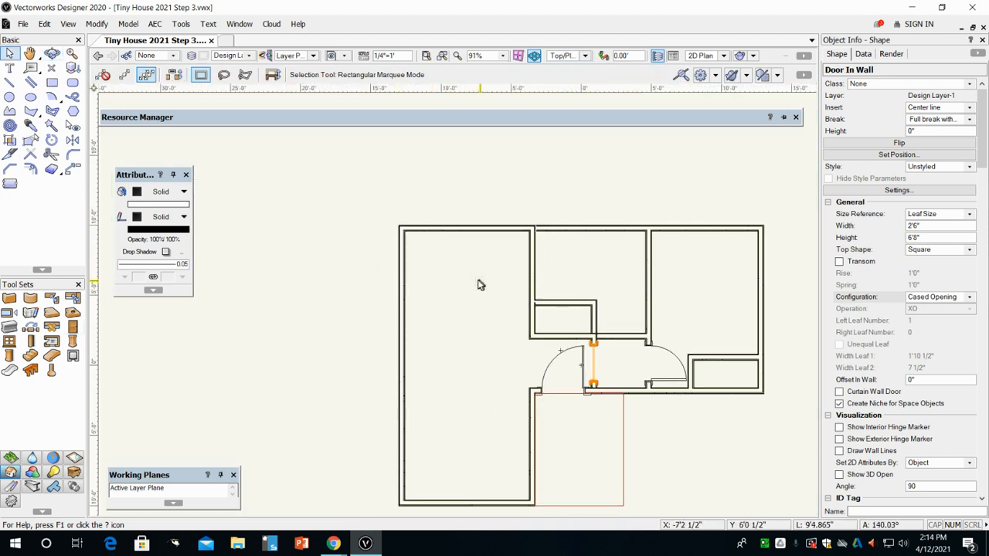
scroll(381, 340, up, 3)
scroll(340, 307, up, 1)
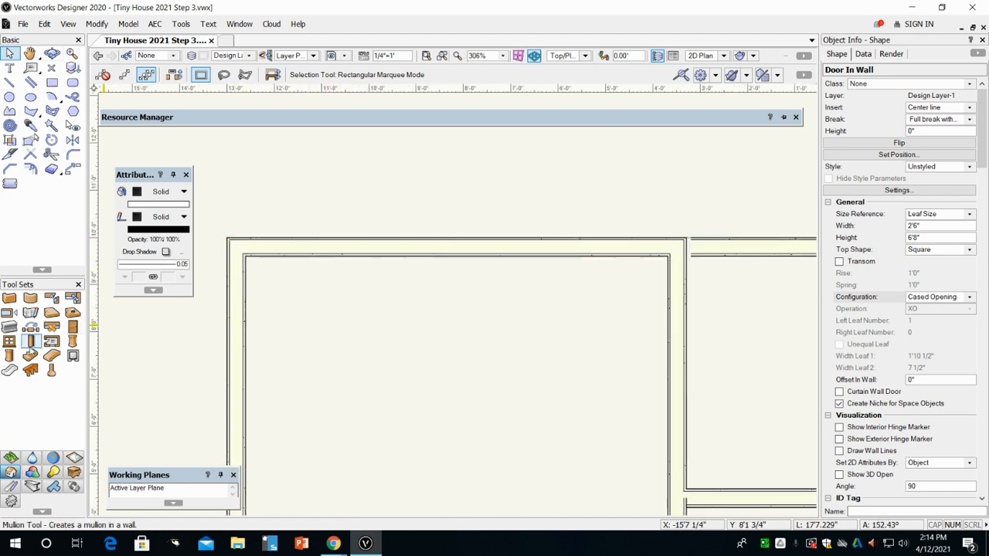
click(9, 341)
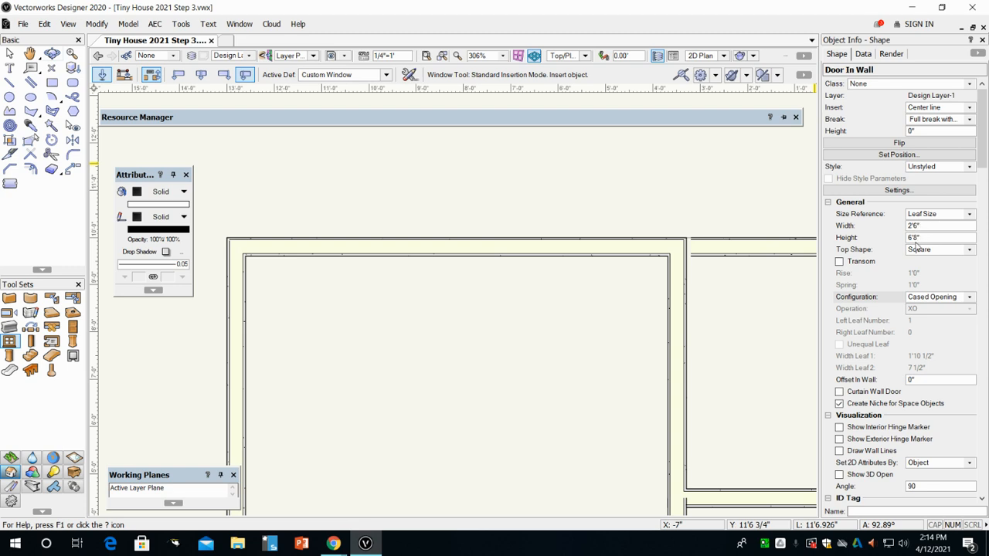
mouse_move(304, 115)
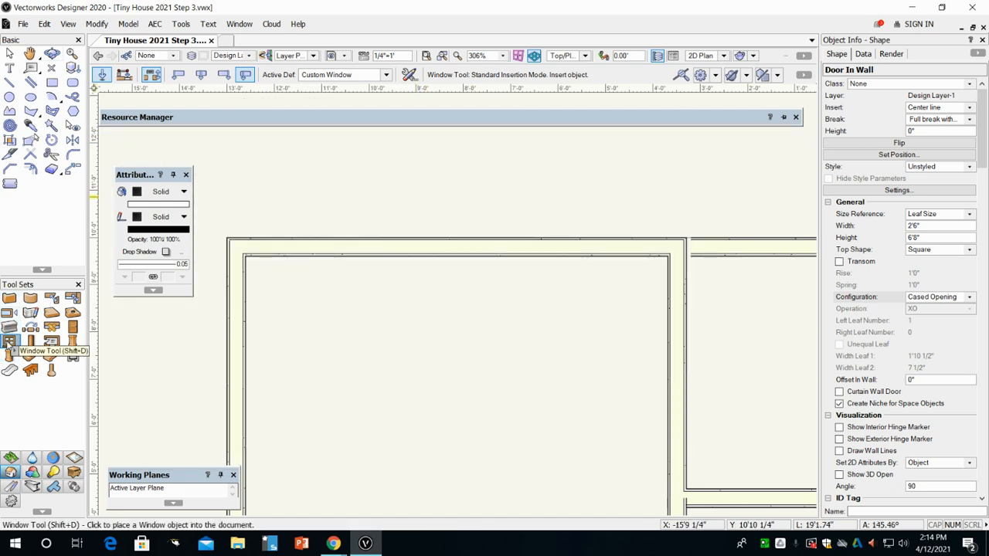
click(123, 74)
click(227, 237)
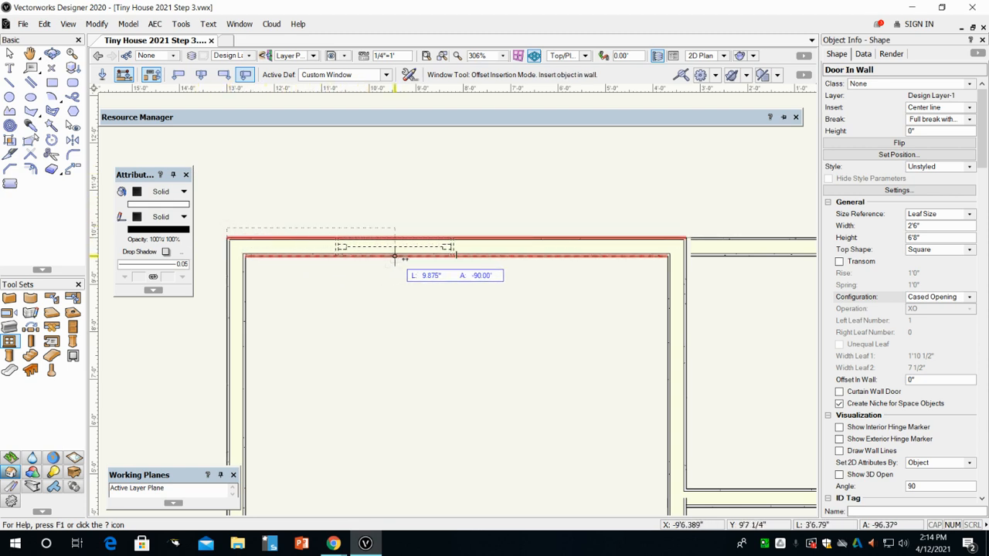
Insert the window in the large room's upper exterior wall with its insertion point offset 3' from the corner
click(571, 257)
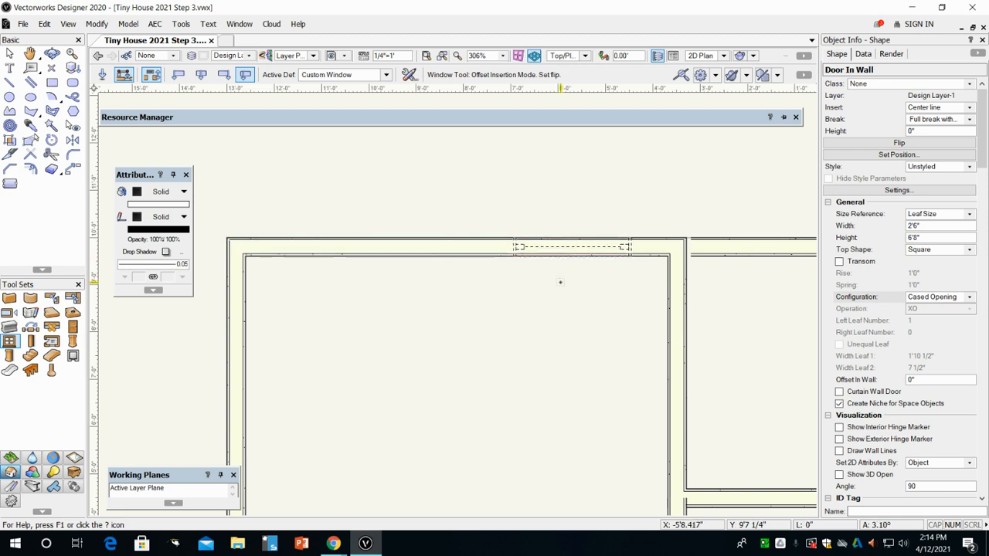
click(569, 193)
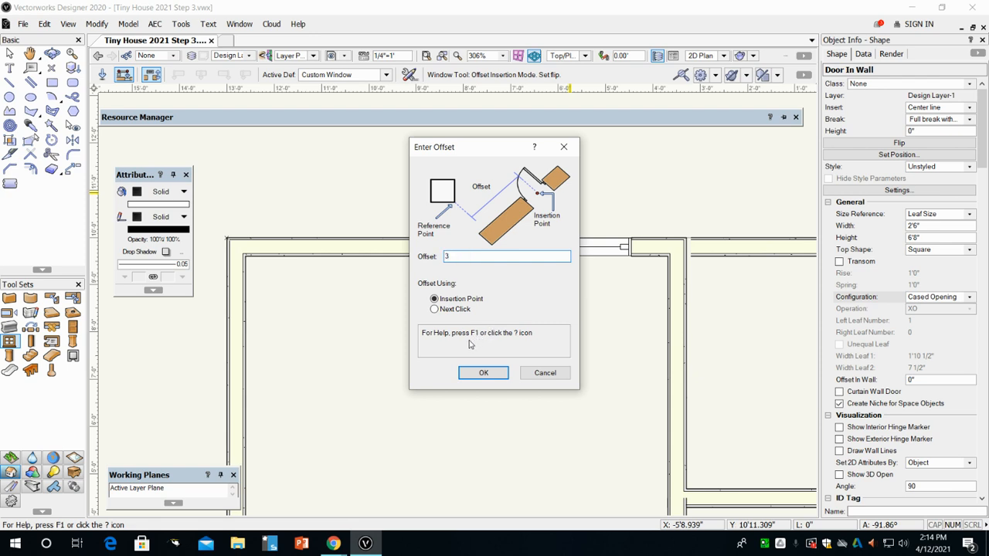
key(Return)
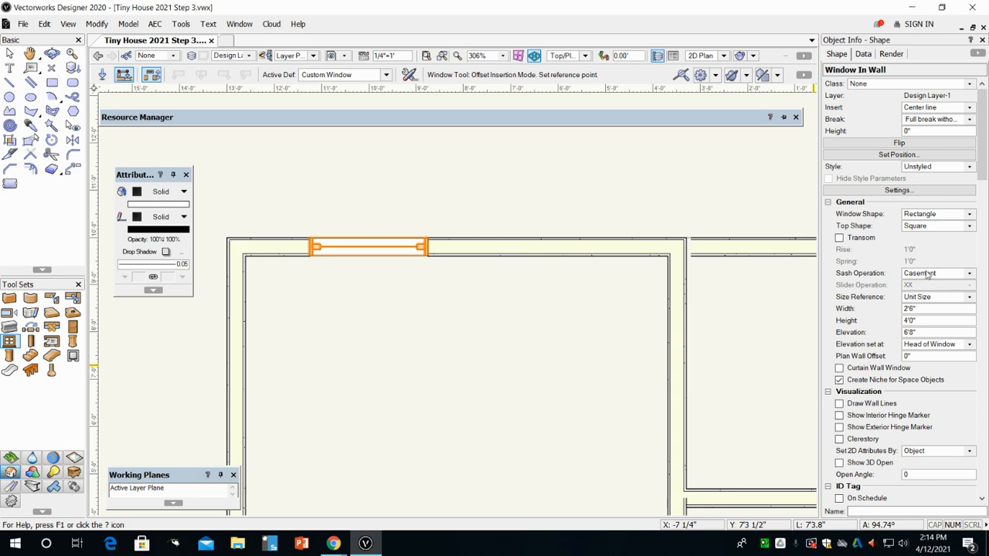
Make the window's jamb use the wall depth and include both interior and exterior trim
scroll(877, 324, down, 5)
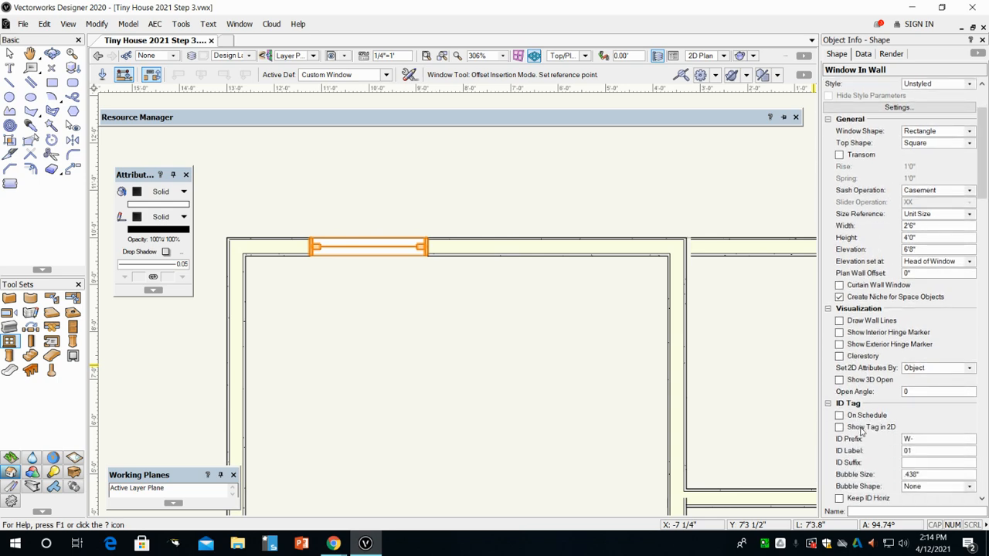
scroll(863, 434, down, 4)
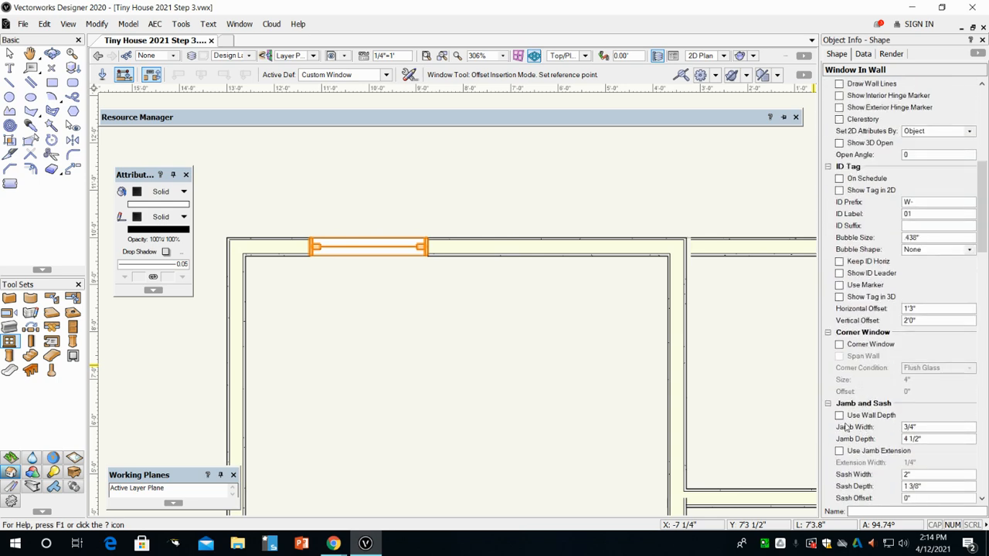
click(840, 415)
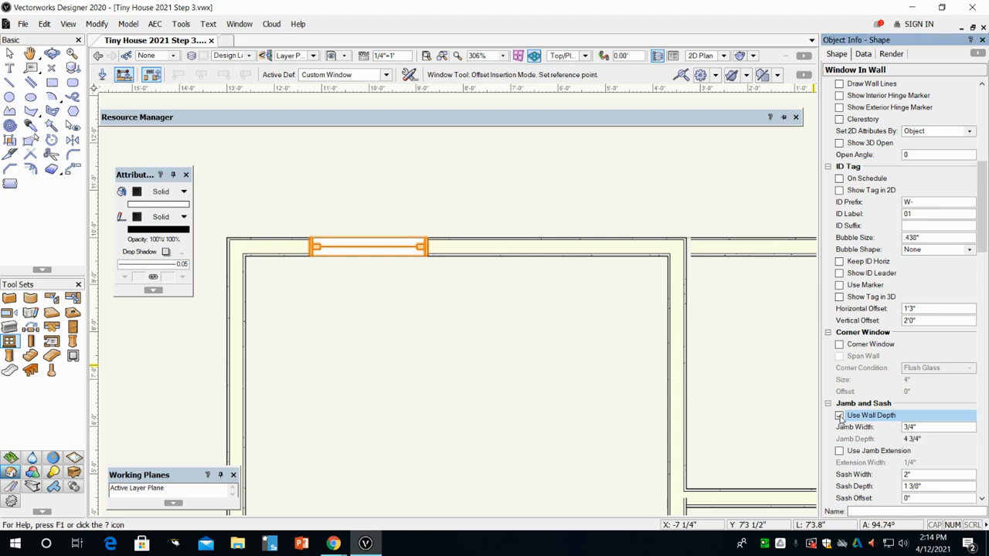
scroll(850, 423, down, 9)
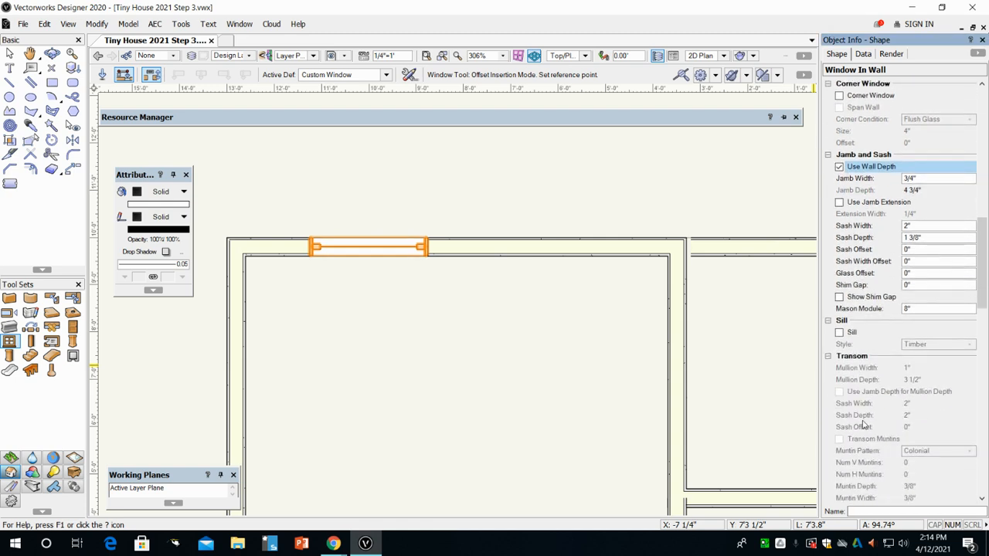
scroll(864, 426, down, 2)
click(840, 439)
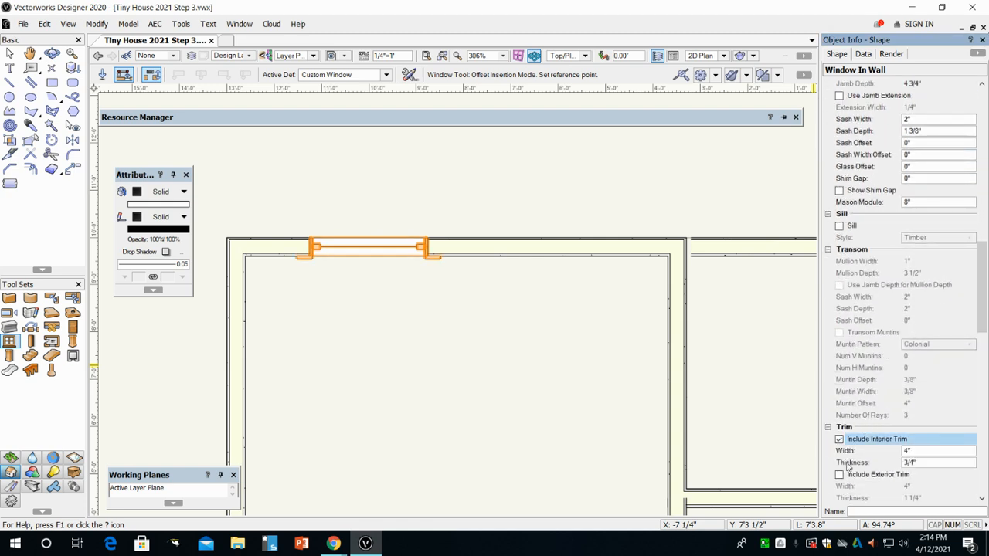
click(839, 475)
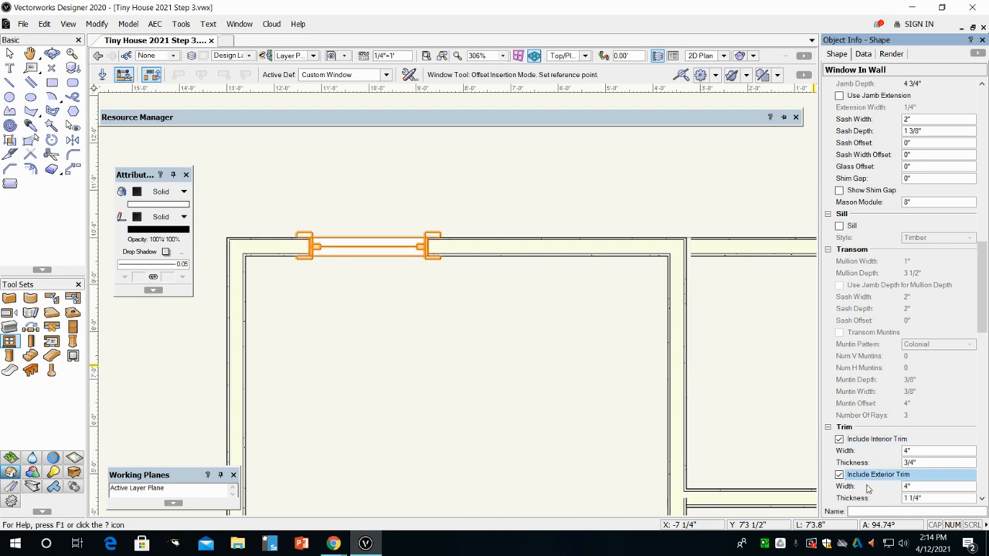
Turn the plan into an angled 3D view with Flyover and render the house in OpenGL
scroll(518, 389, down, 3)
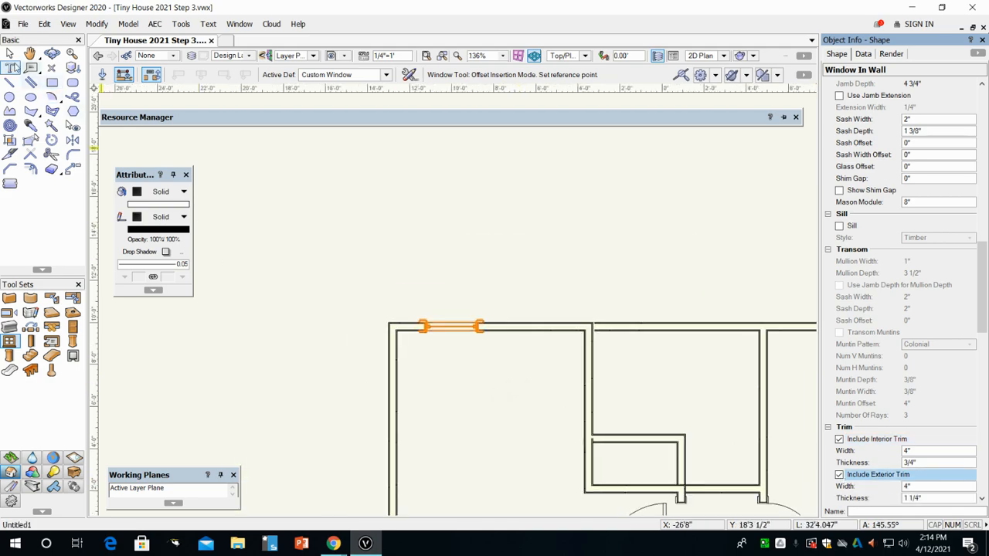
click(52, 54)
drag(240, 347, 513, 205)
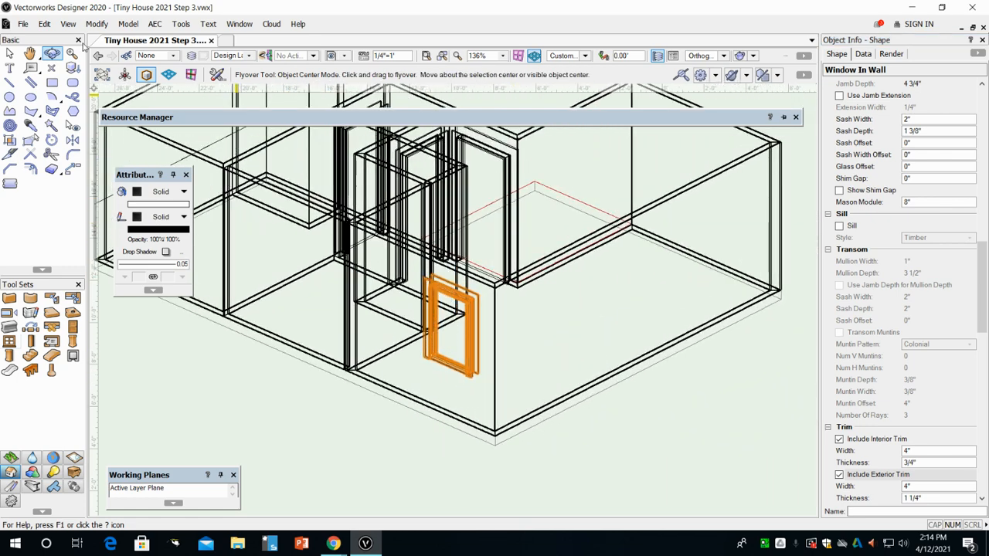
click(68, 24)
mouse_move(97, 130)
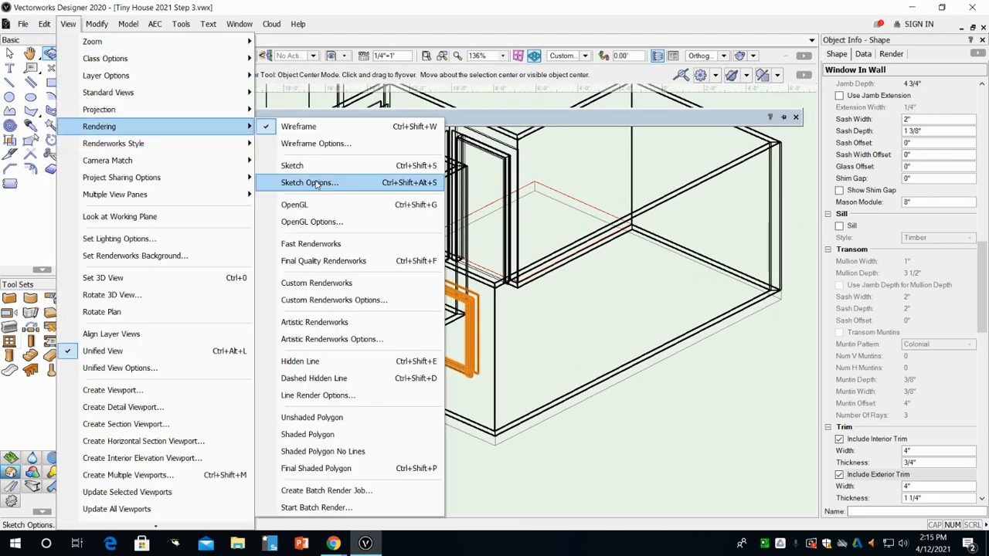
click(309, 204)
Examine the trimmed window and the rest of the rendered house from inside and outside angles with Flyover
drag(441, 441, 417, 422)
scroll(463, 434, down, 5)
scroll(416, 422, up, 5)
drag(509, 436, 490, 406)
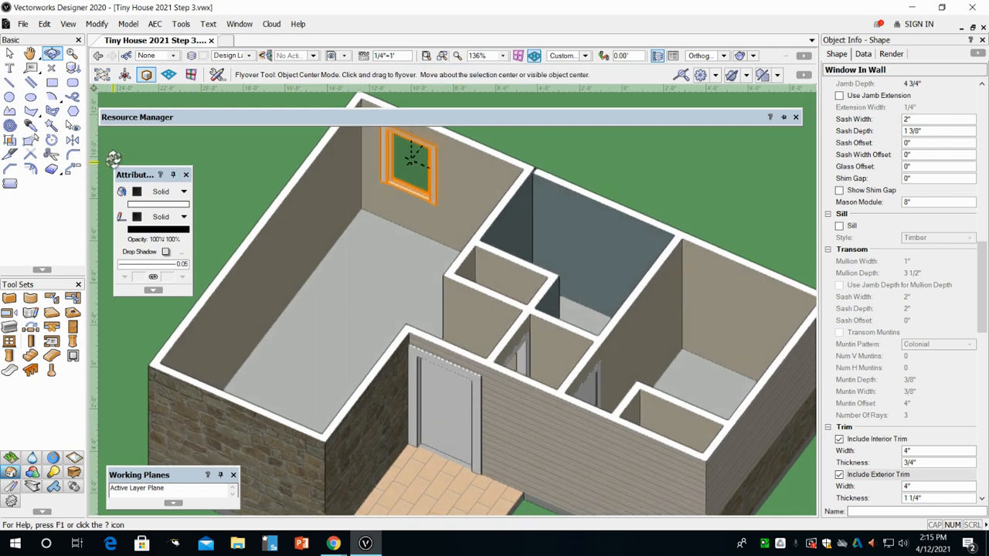
drag(379, 403, 436, 312)
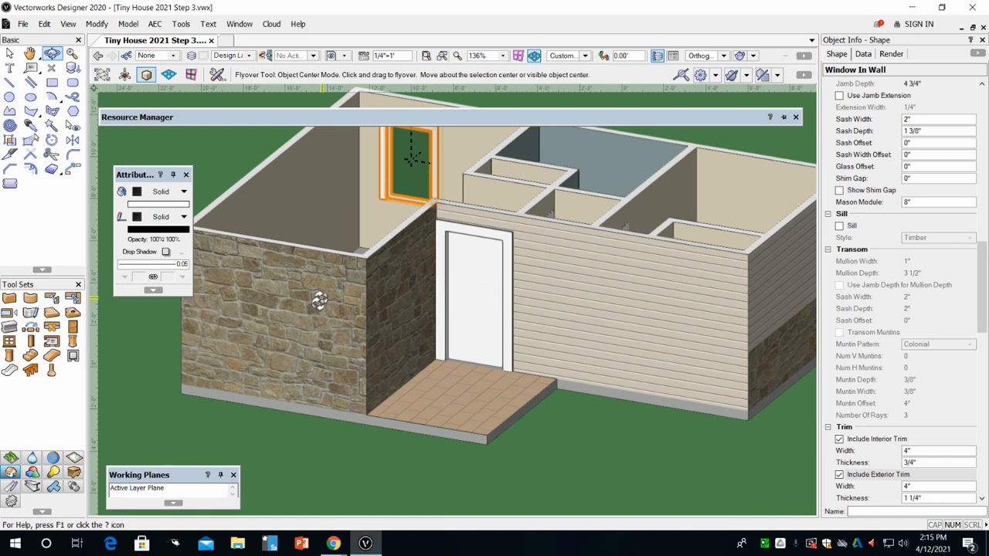
mouse_move(332, 543)
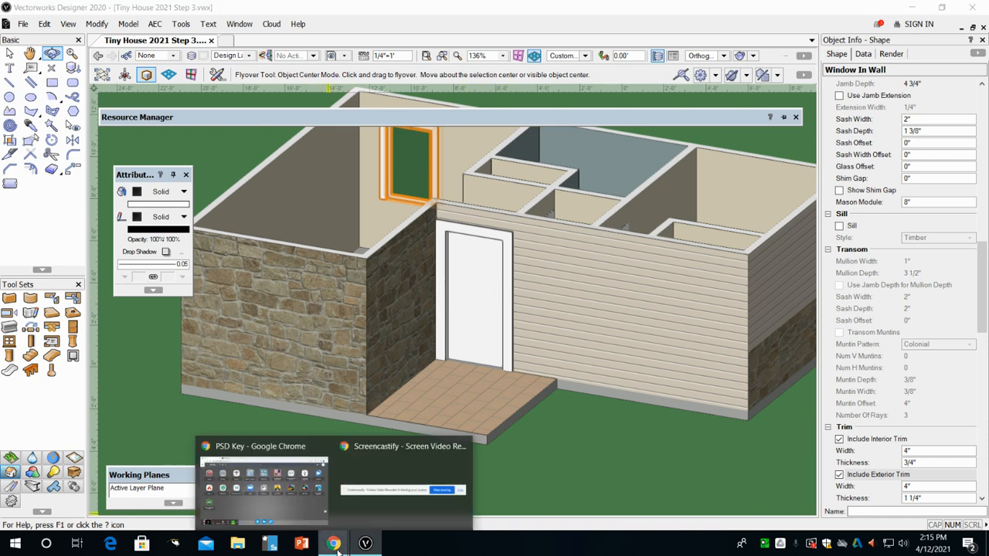